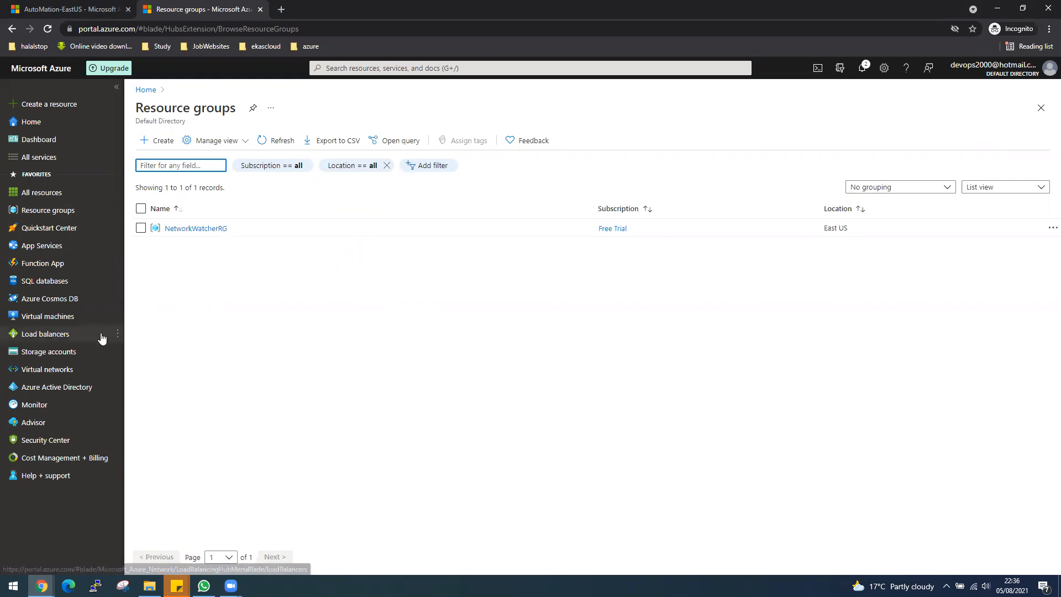
# Create a resource group named RGEastUS in the Free Trial subscription, keeping the (US) East US region
pyautogui.moveTo(67, 354)
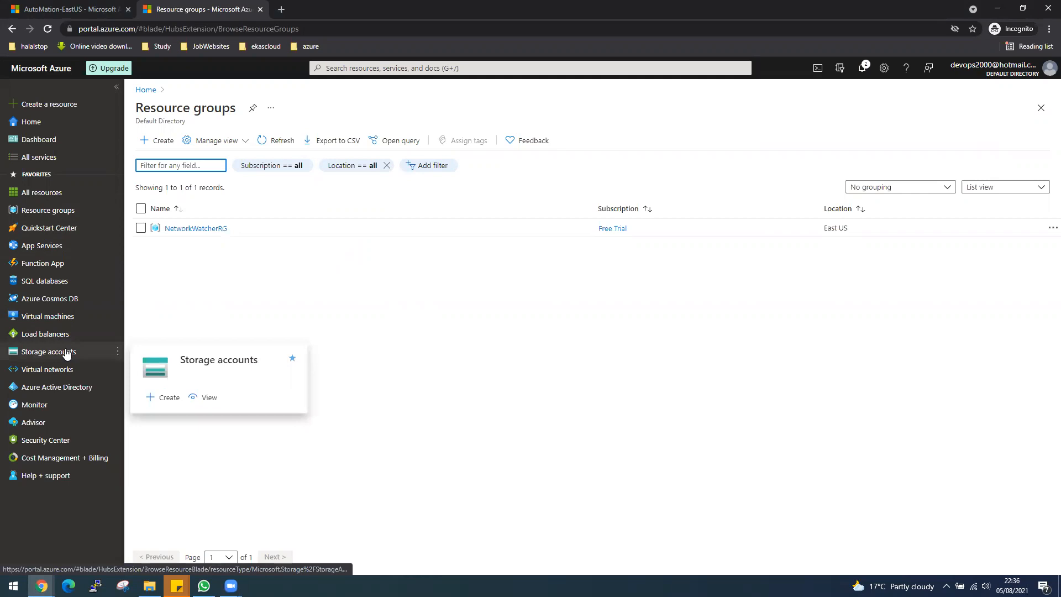
pyautogui.click(48, 213)
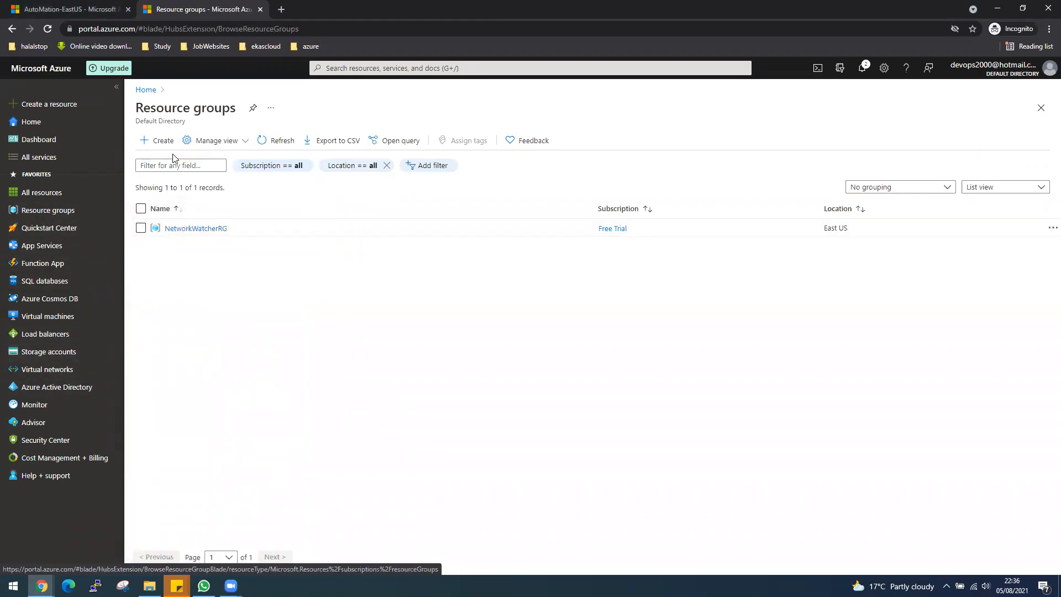
pyautogui.click(159, 141)
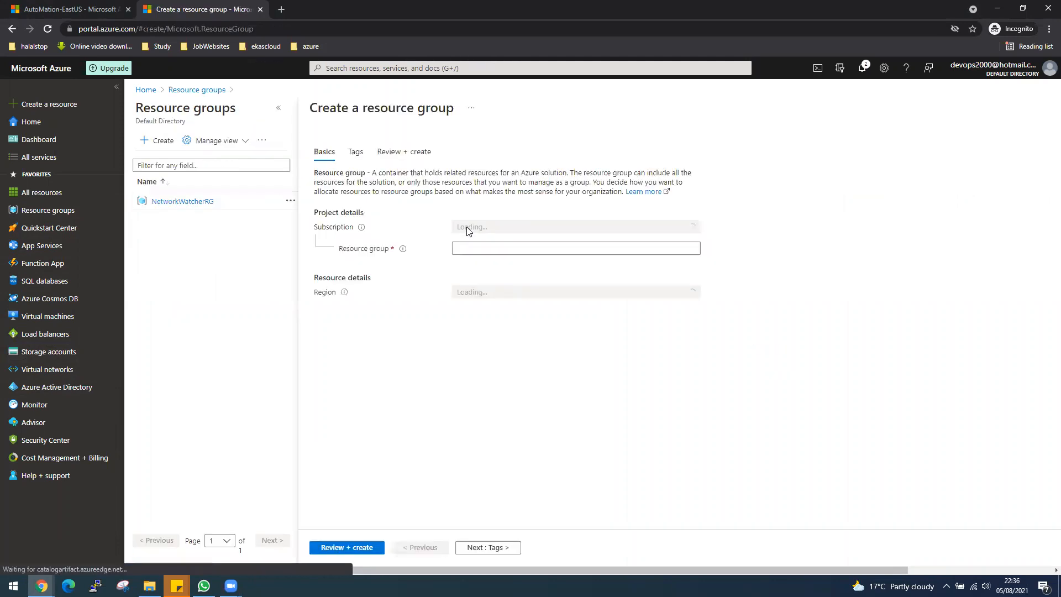
pyautogui.click(526, 247)
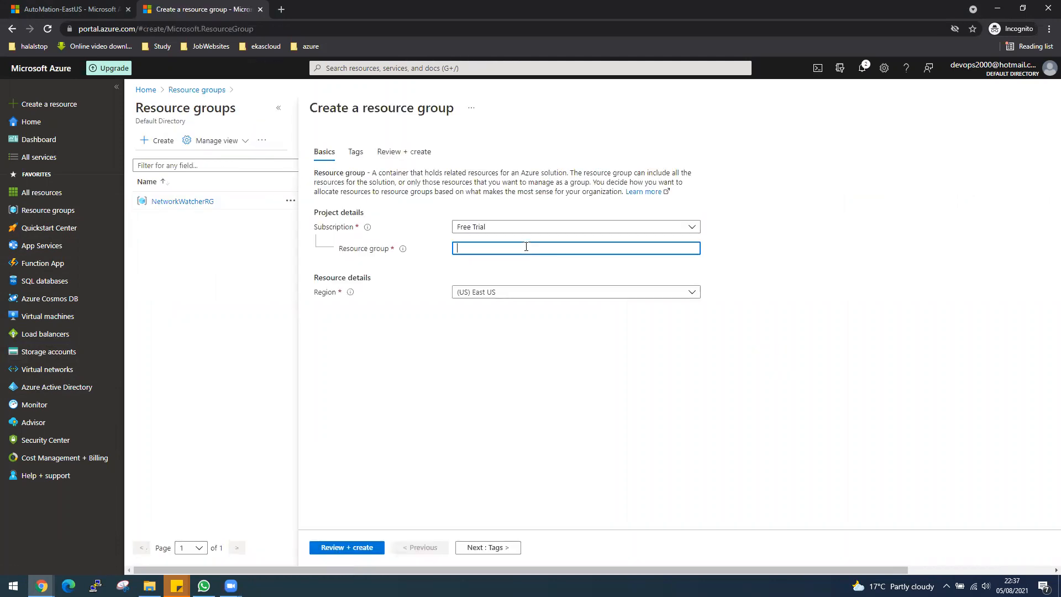
pyautogui.write('RGEastUS')
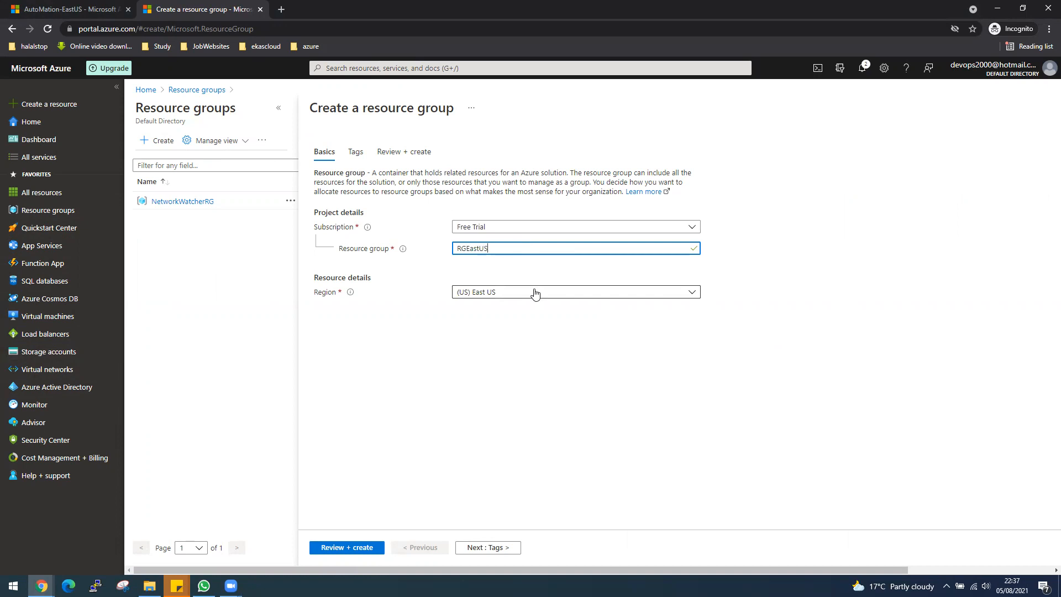
pyautogui.moveTo(466, 250); pyautogui.dragTo(444, 250)
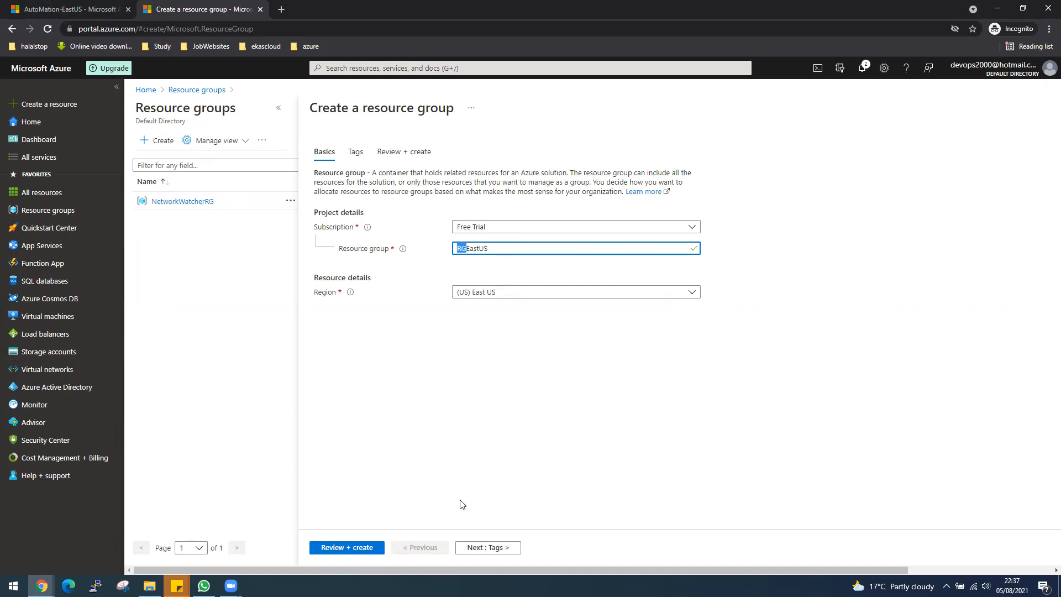
pyautogui.click(340, 549)
pyautogui.click(339, 549)
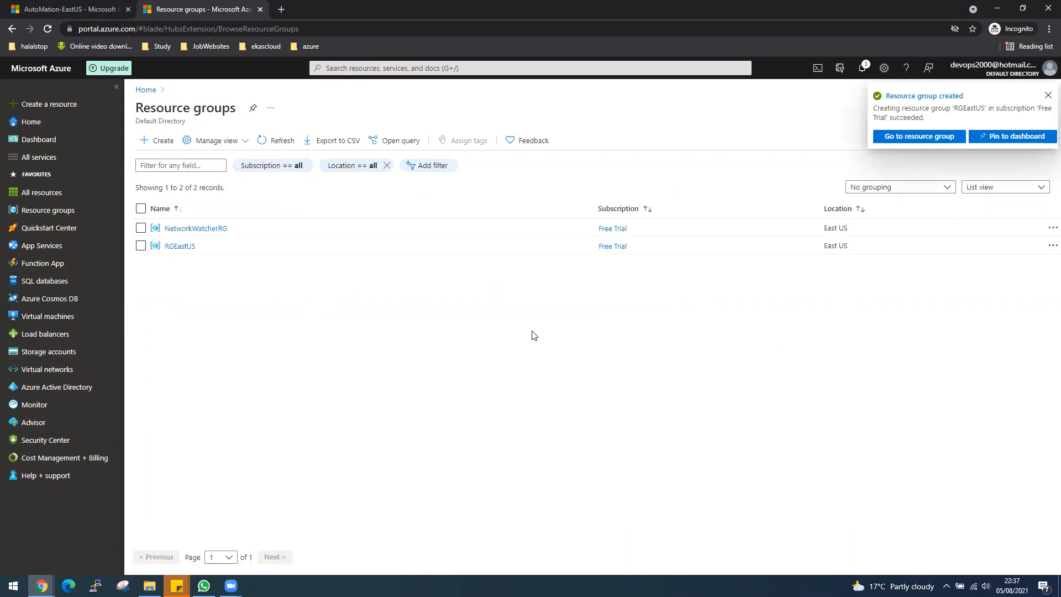
# Start a new virtual machine in the RGEastUS resource group and name it VM1
pyautogui.click(62, 317)
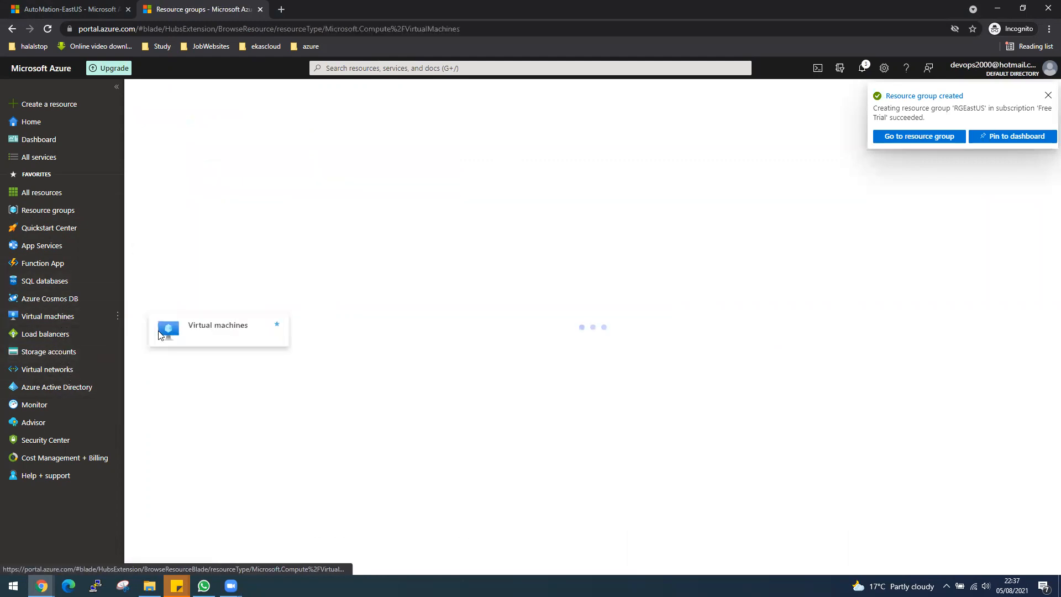
pyautogui.click(165, 145)
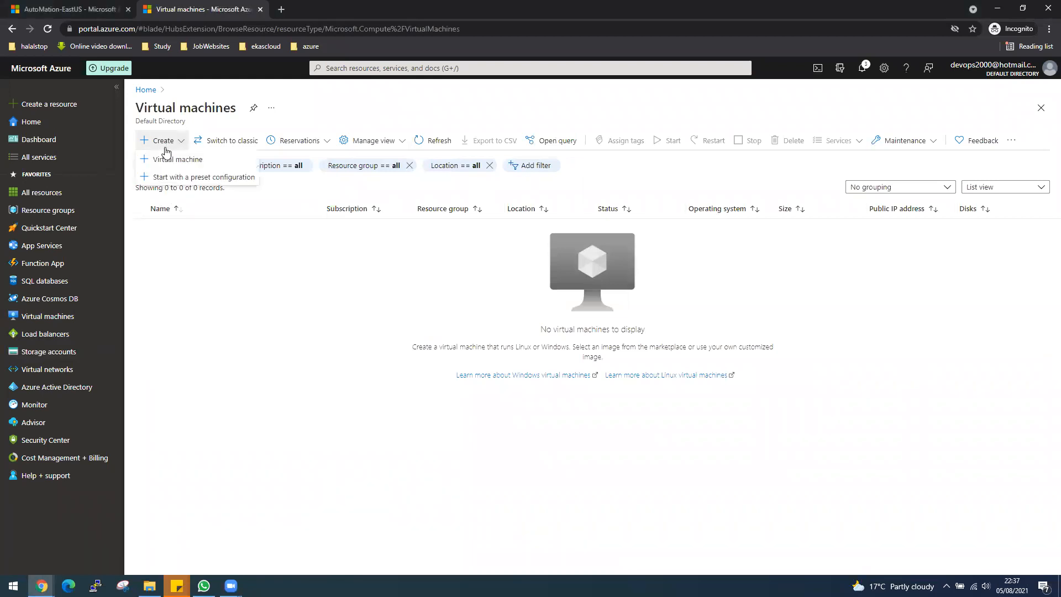
pyautogui.click(172, 159)
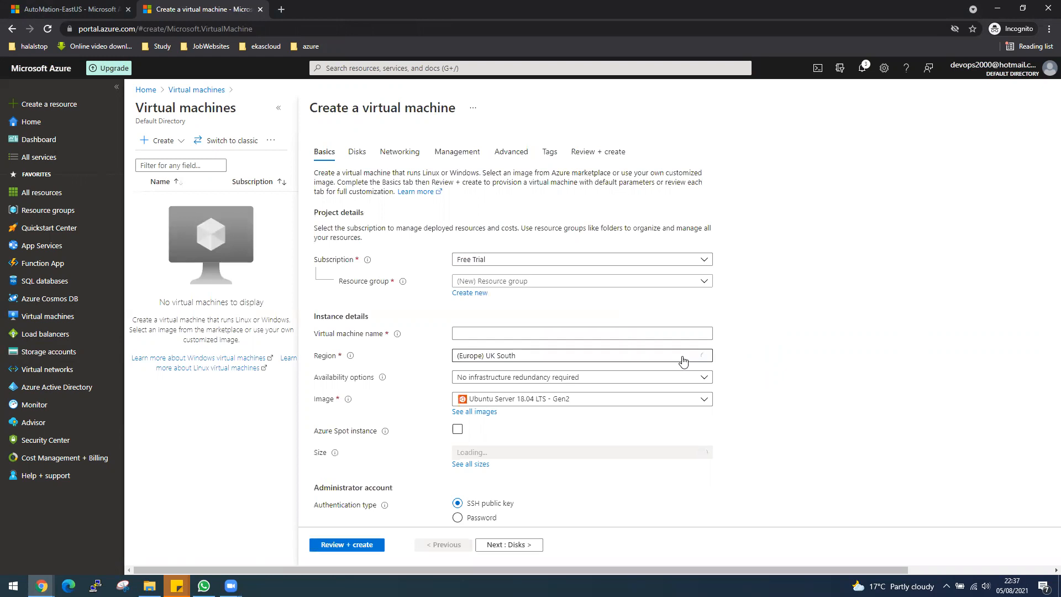
pyautogui.click(654, 282)
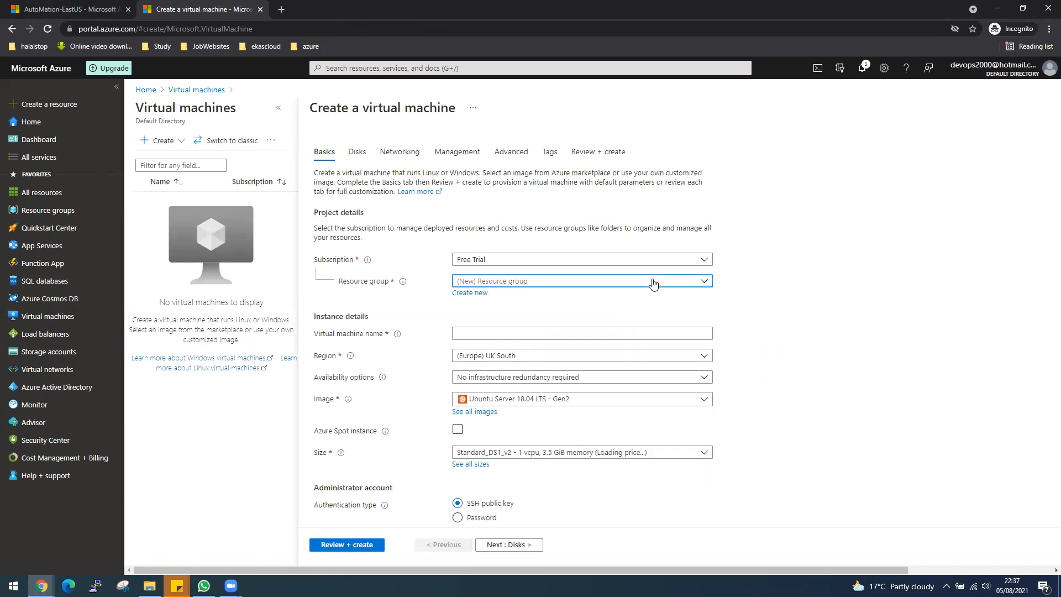
pyautogui.click(499, 333)
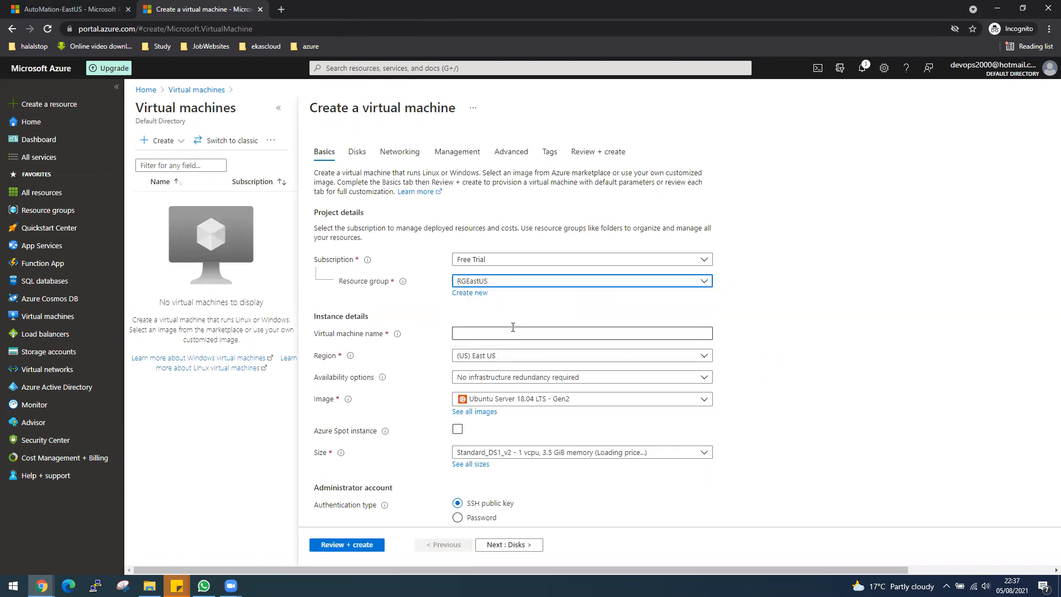
pyautogui.click(510, 328)
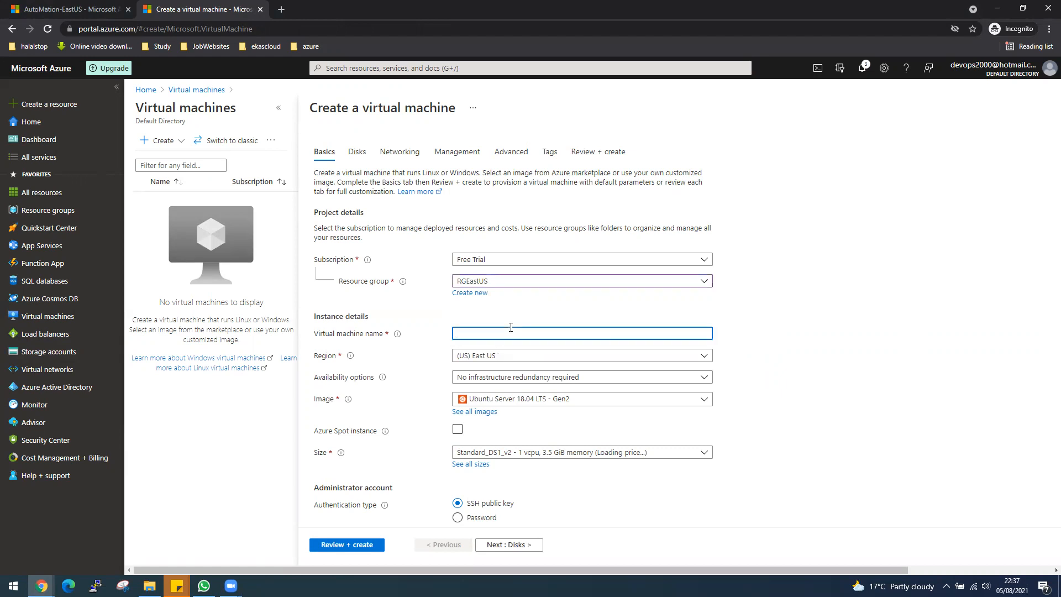
pyautogui.write('VM1')
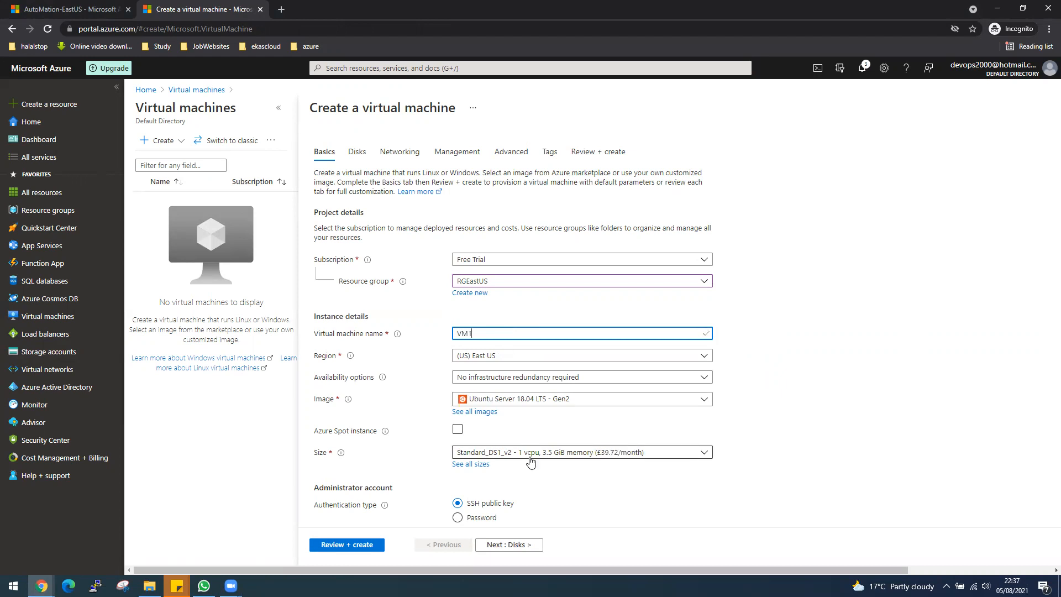
# Switch the administrator authentication type to password and set the username to desktop
pyautogui.scroll(-1, 531, 461)
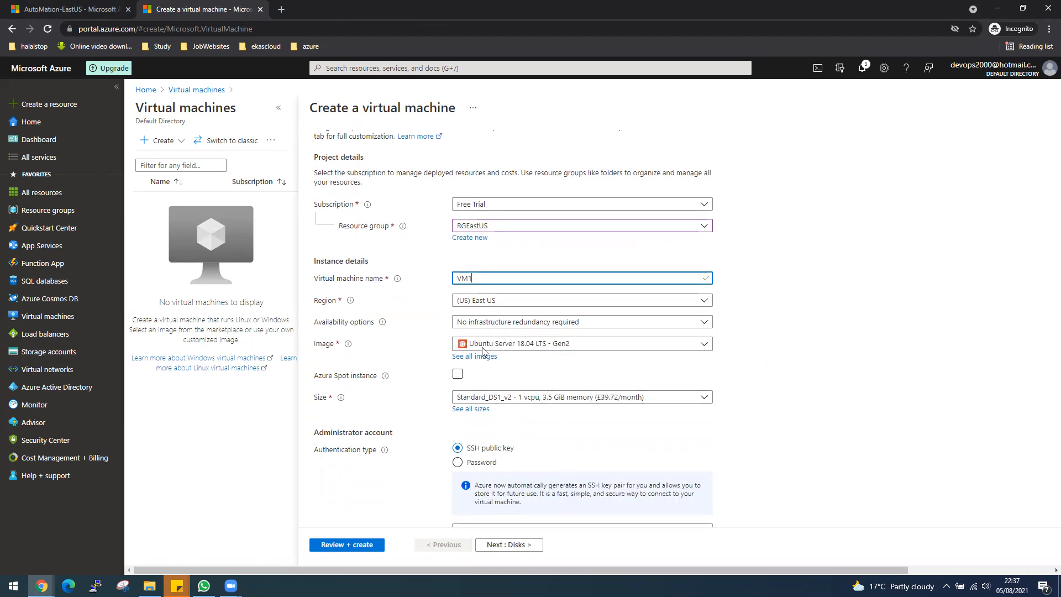
pyautogui.scroll(-2, 503, 452)
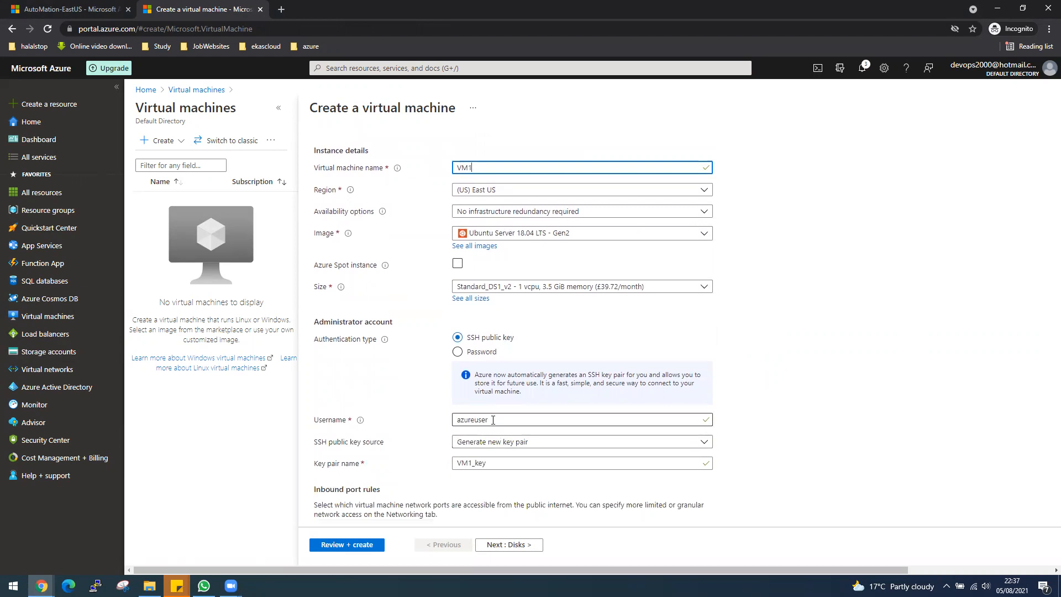
pyautogui.click(477, 353)
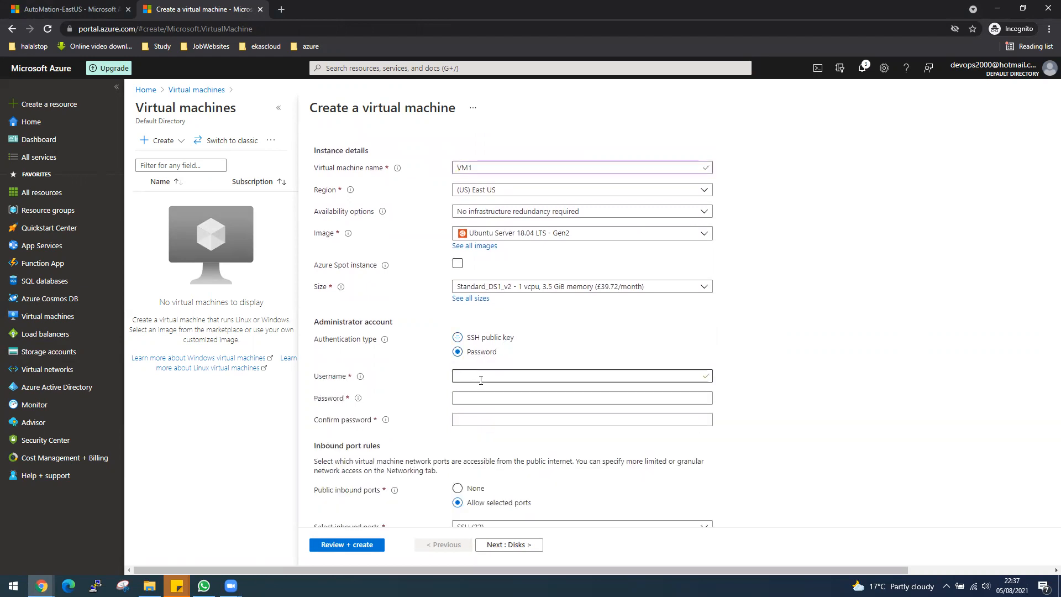
pyautogui.click(477, 380)
pyautogui.write('deskt')
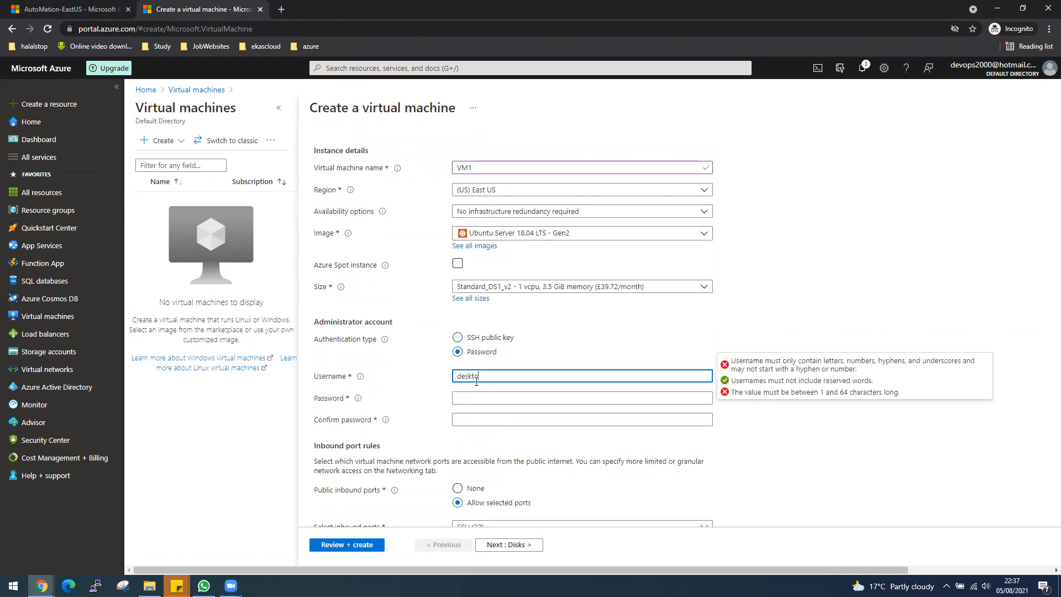
pyautogui.write('op')
pyautogui.press('Tab')
# Enter the administrator account password and repeat it in the confirmation field
pyautogui.write('•••••')
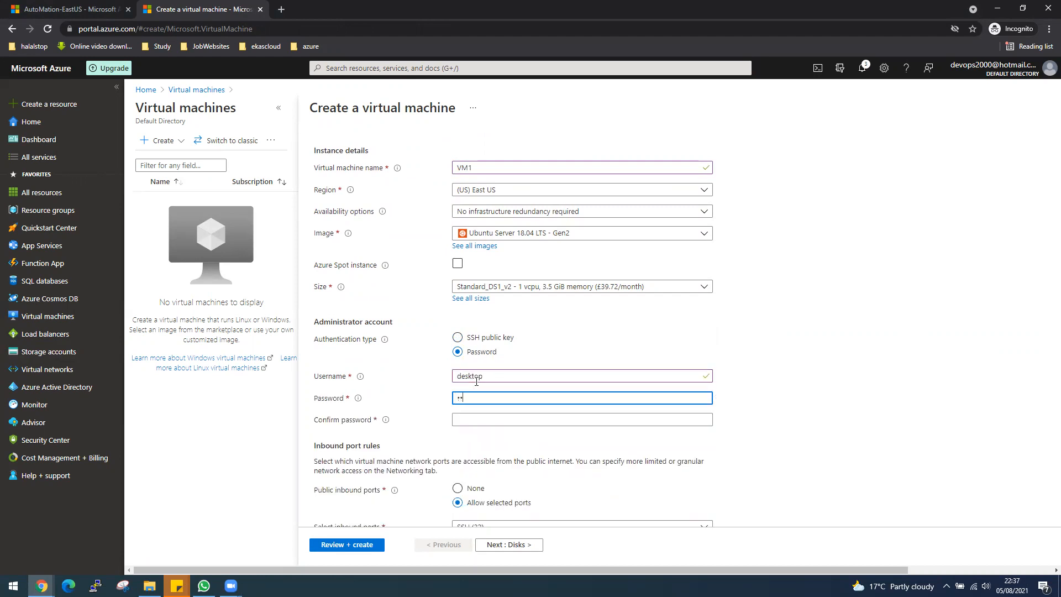
pyautogui.press('BackSpace')
pyautogui.press('BackSpace')
pyautogui.press('BackSpace')
pyautogui.press('BackSpace')
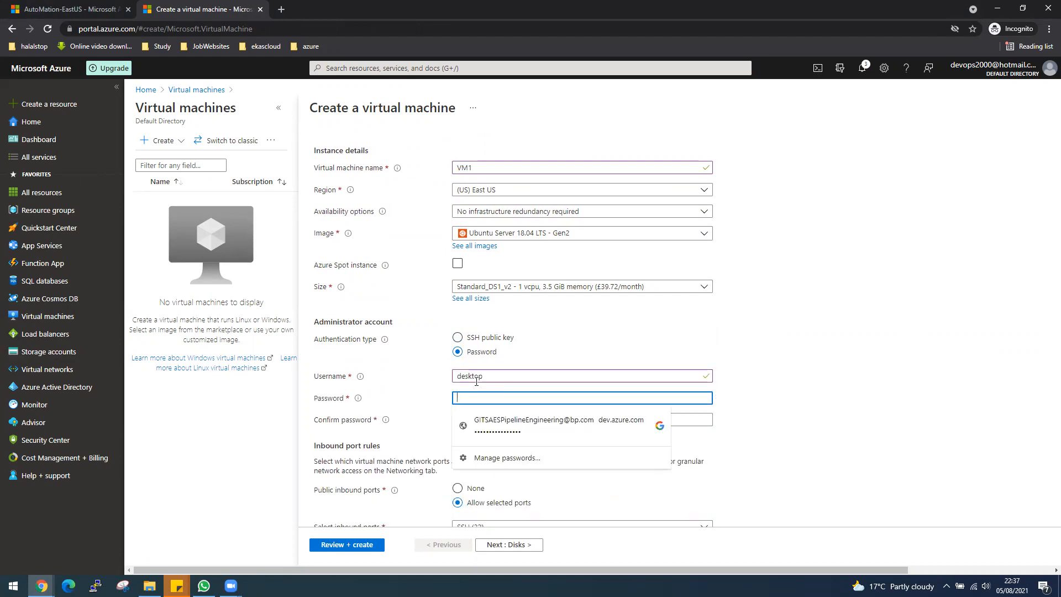
pyautogui.write('••••••')
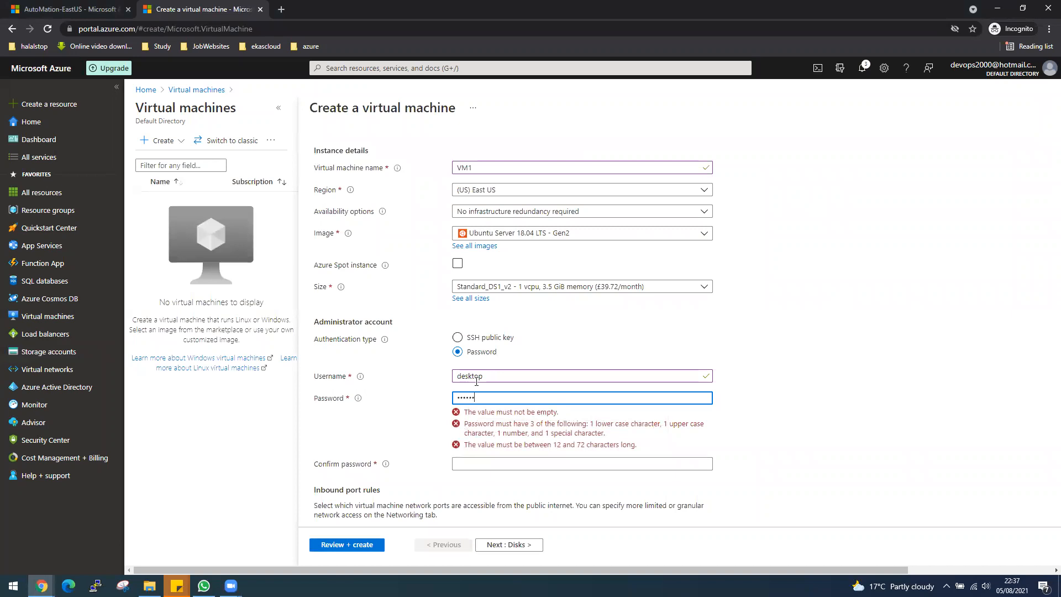
pyautogui.write('••••')
pyautogui.press('Tab')
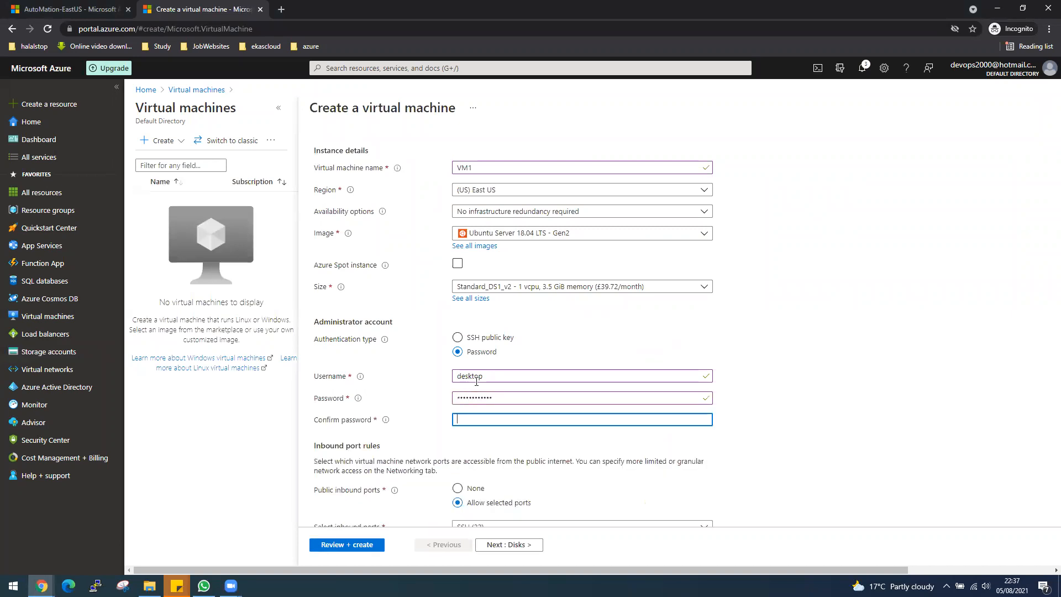
pyautogui.write('•••••••••••')
# Review the VM1 basics settings, keep the default disk options, and validate and create the virtual machine
pyautogui.scroll(-2, 608, 475)
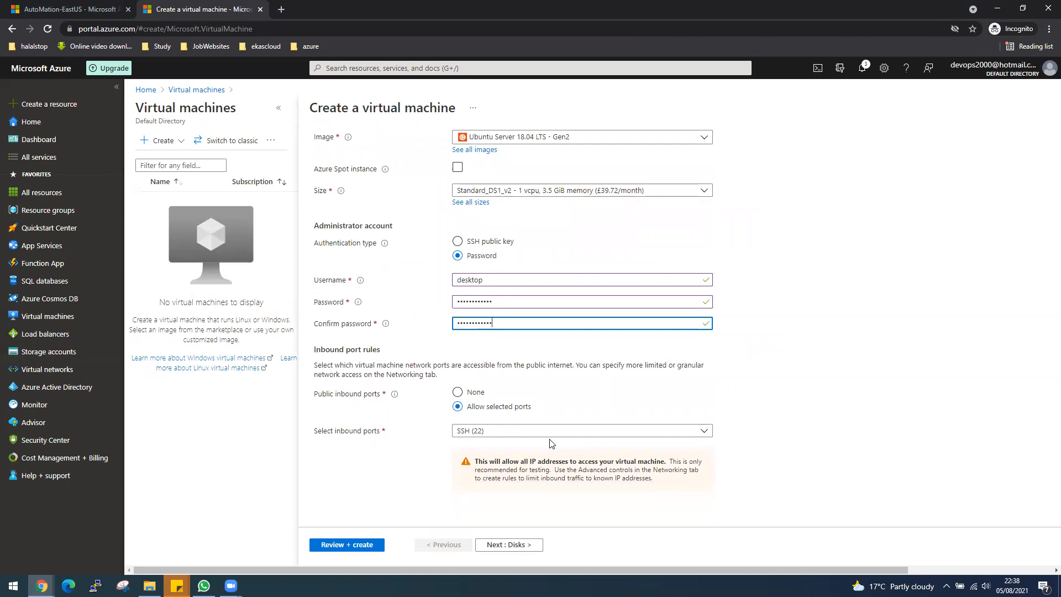
pyautogui.scroll(3, 555, 484)
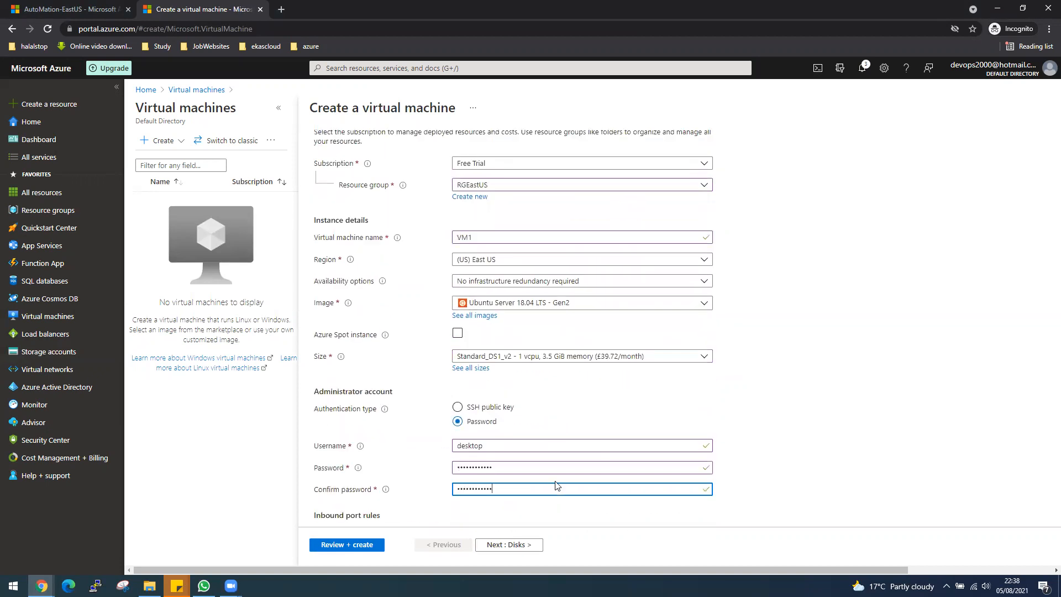
pyautogui.scroll(-1, 555, 485)
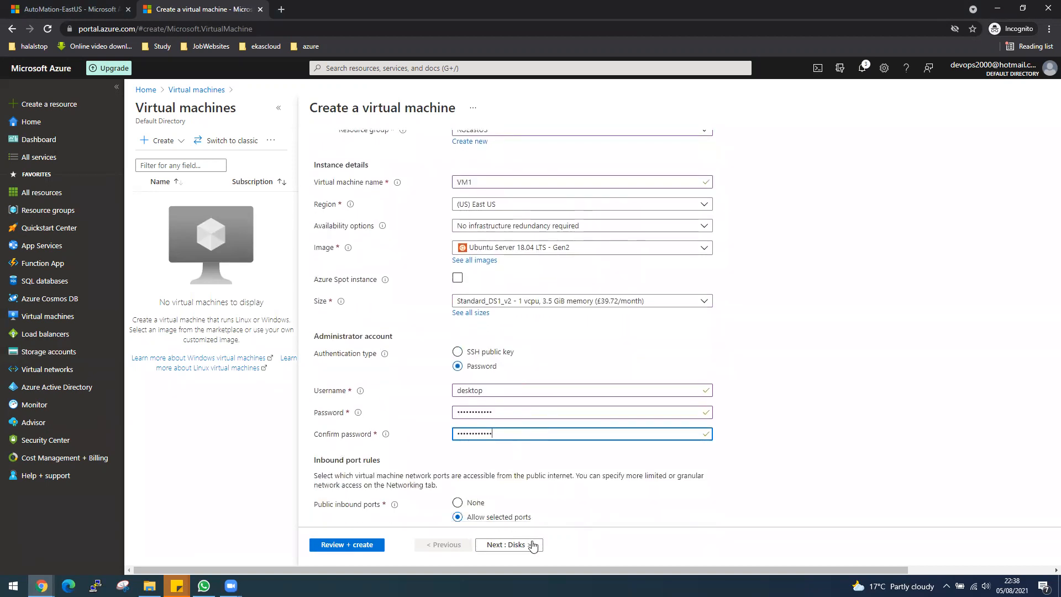
pyautogui.scroll(3, 534, 403)
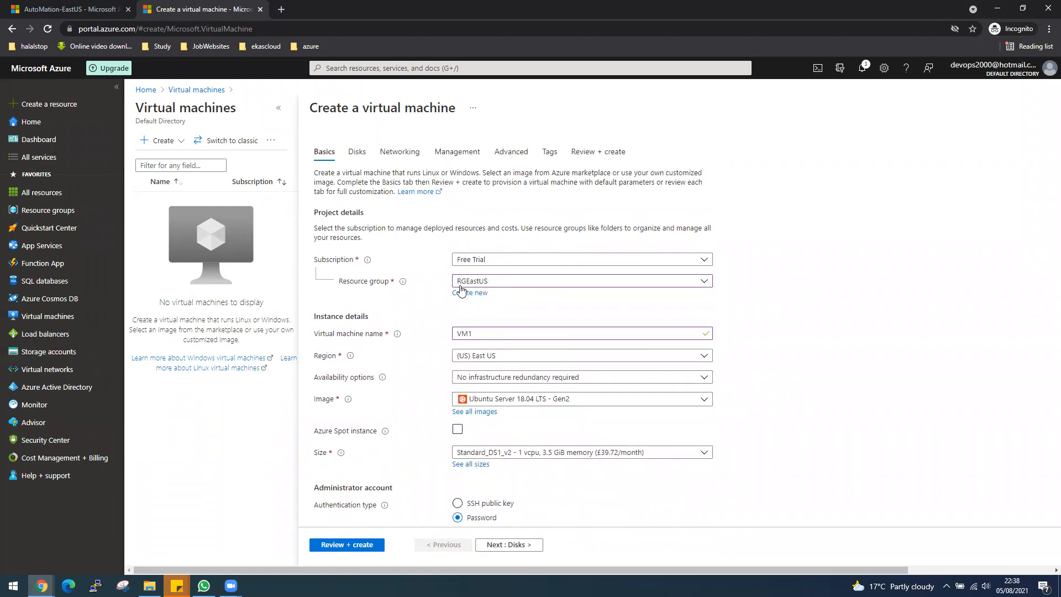
pyautogui.click(508, 544)
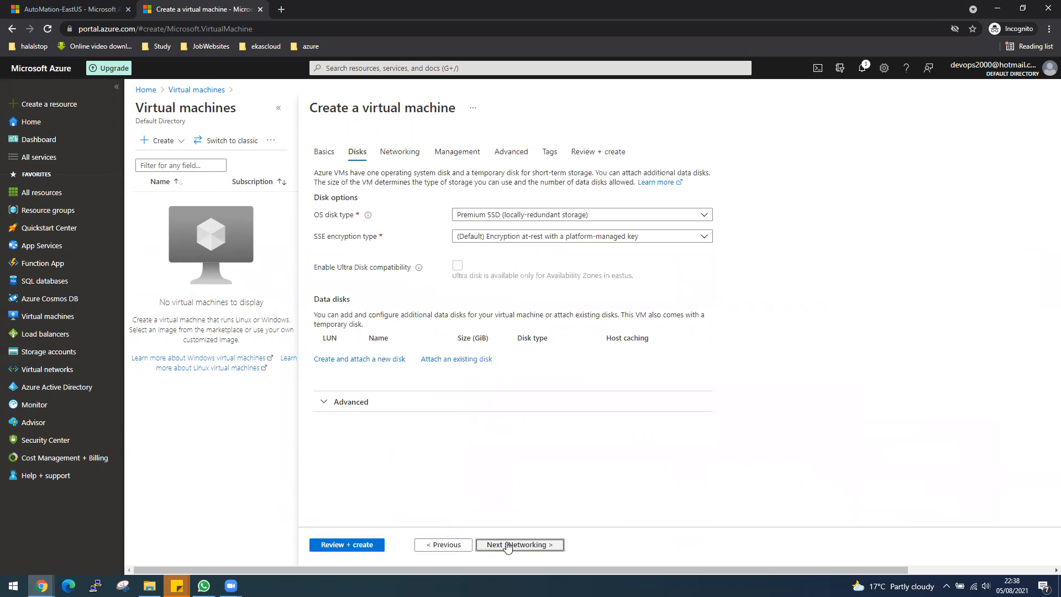
pyautogui.click(350, 546)
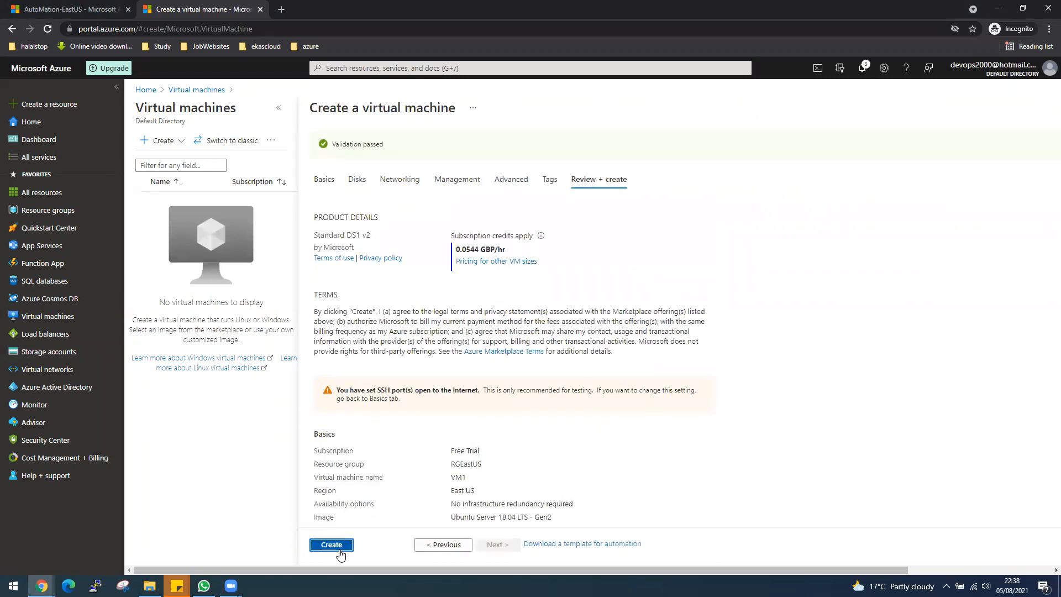
pyautogui.click(332, 545)
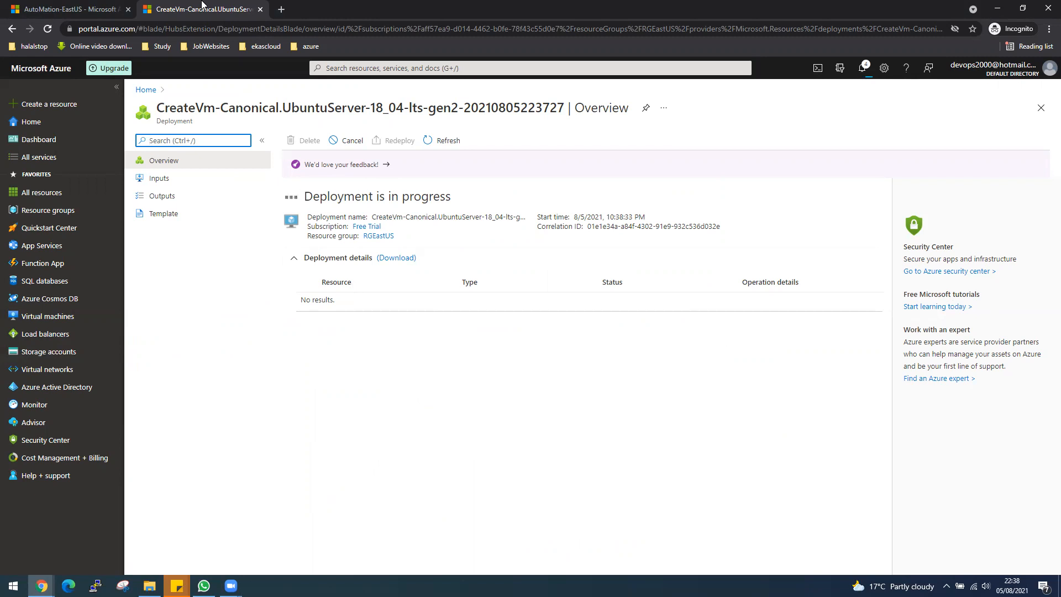
# Check the resource groups list and portal notifications in the other browser tab, and return to the VM deployment overview
pyautogui.click(44, 7)
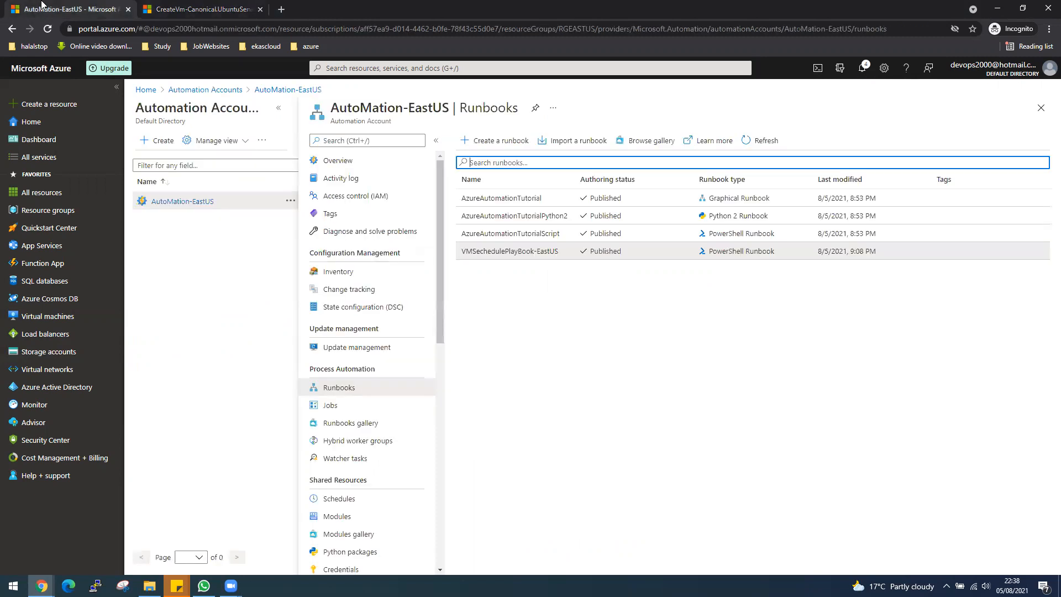
pyautogui.click(50, 213)
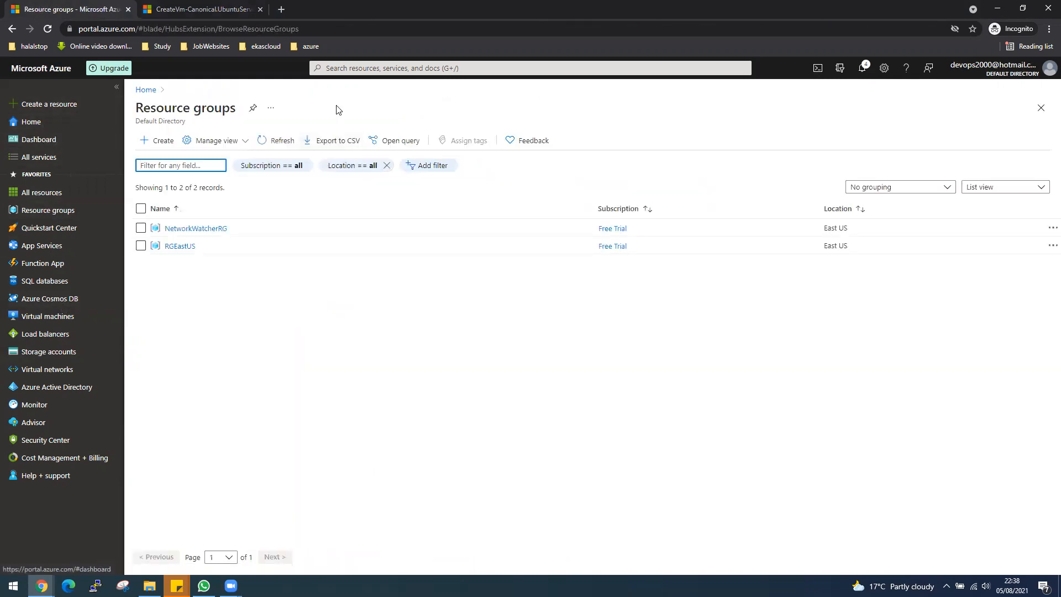
pyautogui.click(351, 68)
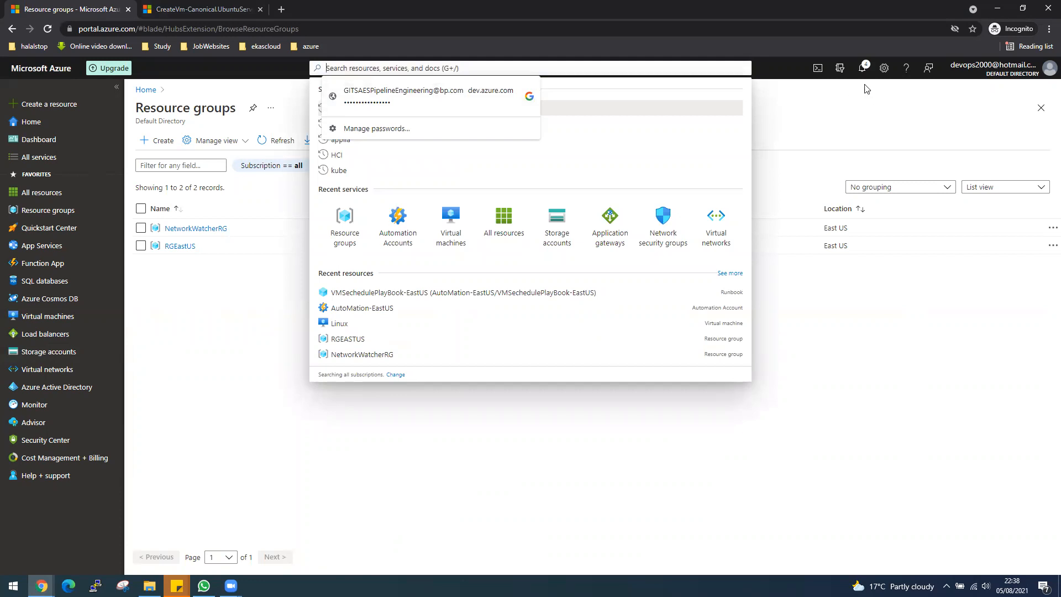
pyautogui.click(862, 68)
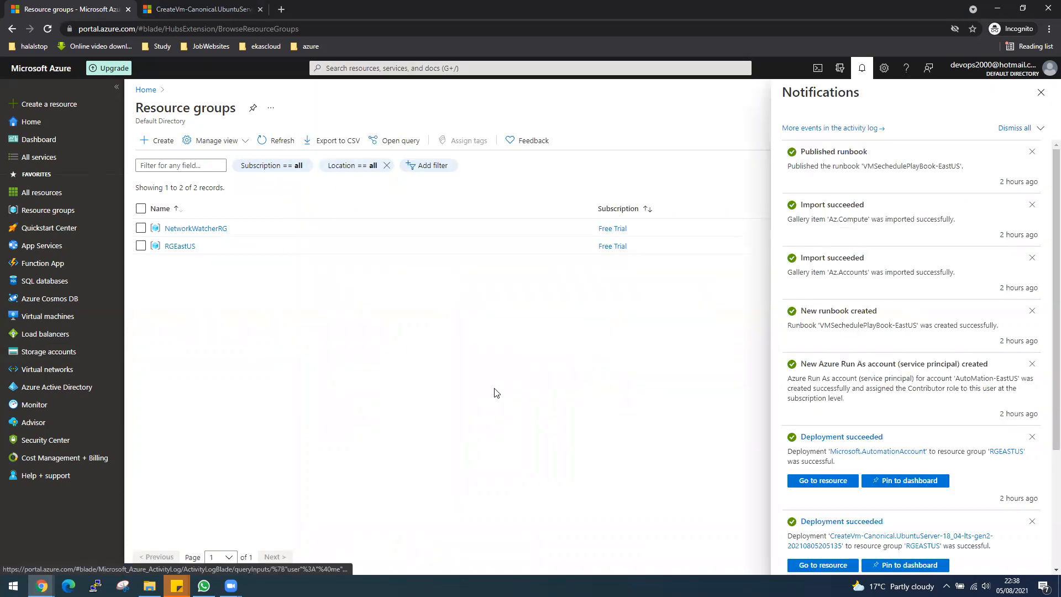
pyautogui.click(1041, 94)
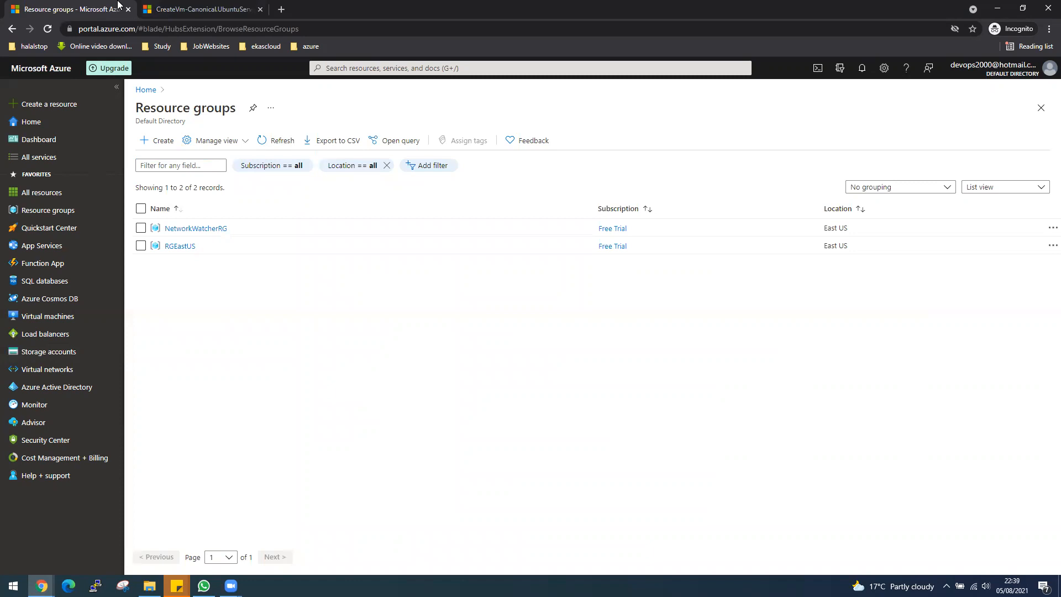
pyautogui.click(168, 10)
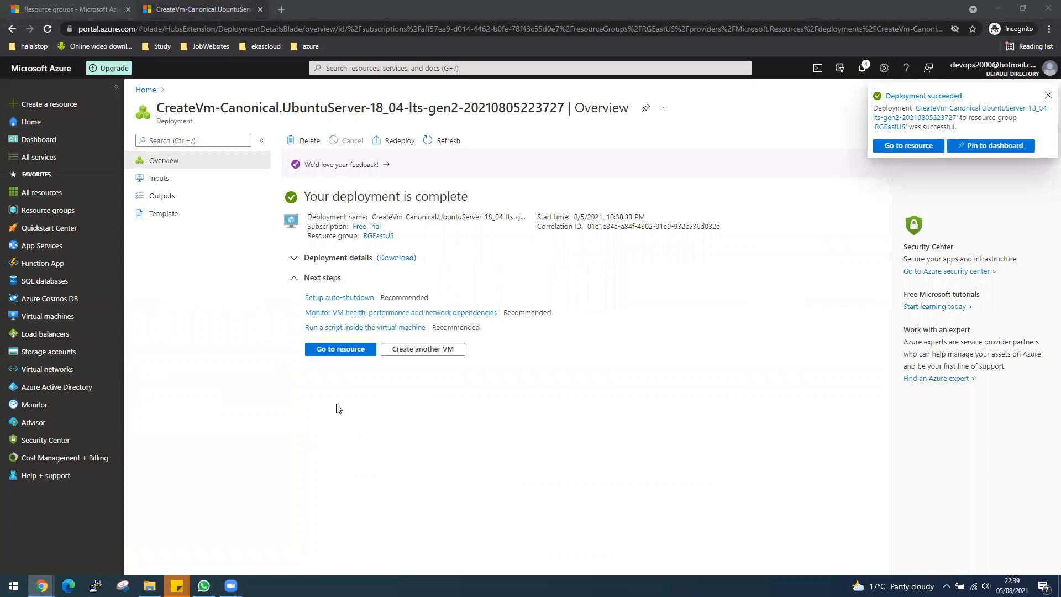
# Open the deployed VM1 resource, and search the portal for "Auto" to open the Automation Accounts service
pyautogui.click(326, 350)
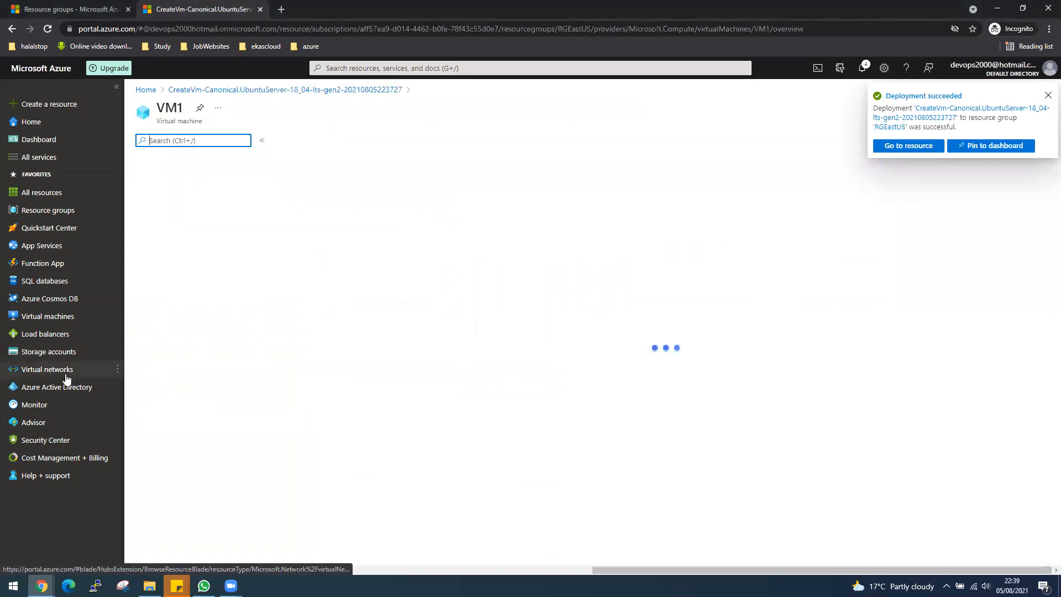
pyautogui.click(341, 67)
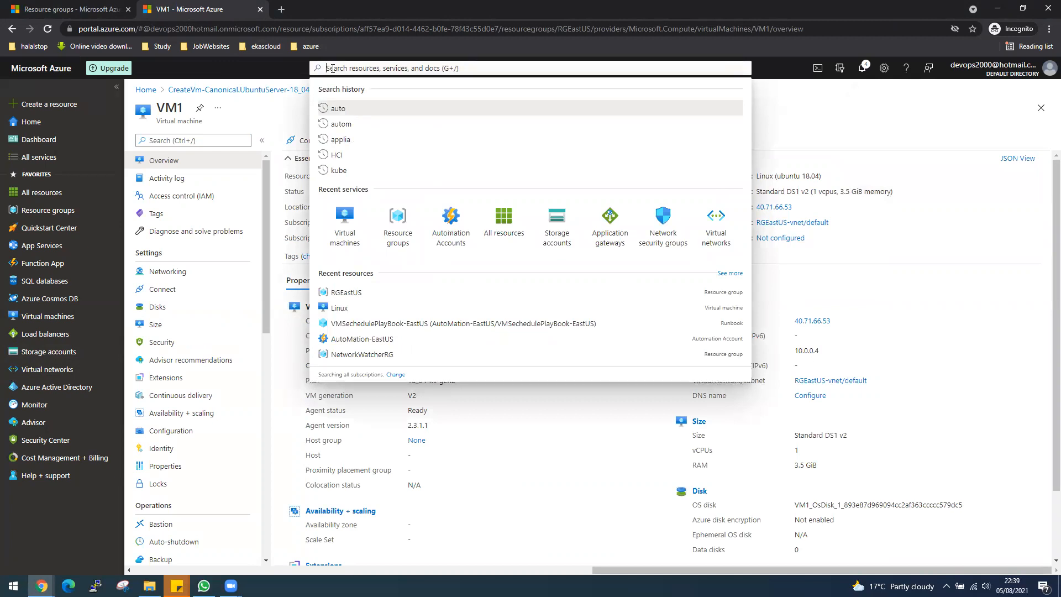
pyautogui.write('Auto')
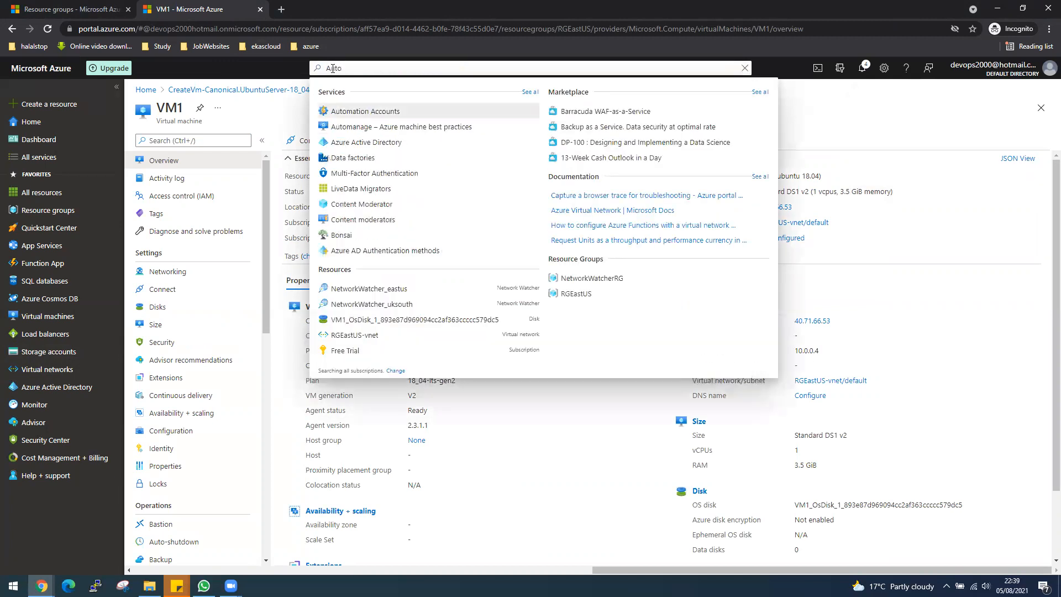
pyautogui.click(366, 112)
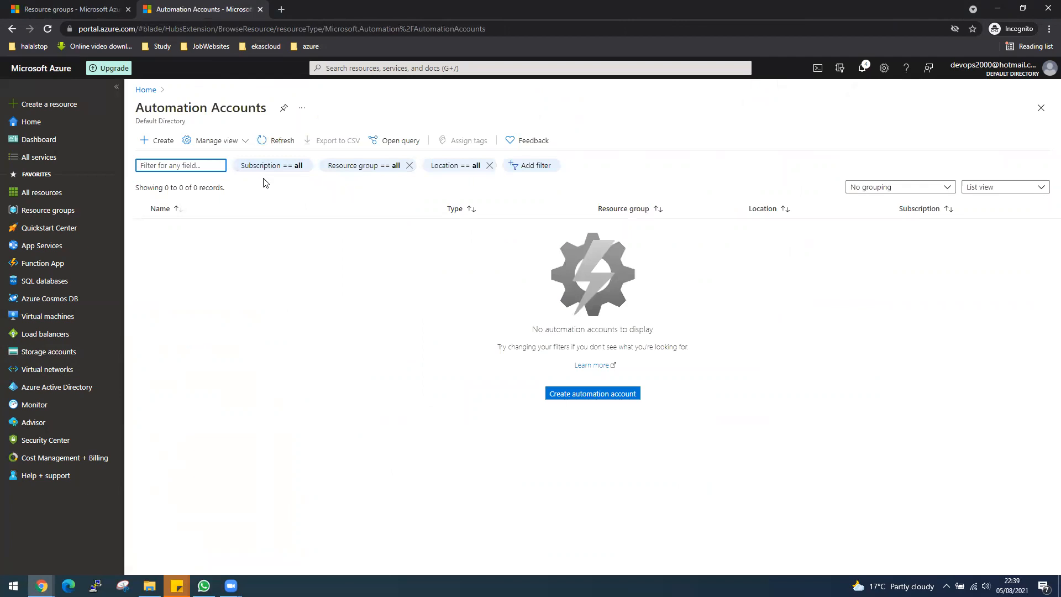
# Start a new automation account and name it Automation-Account-EastUS
pyautogui.click(160, 141)
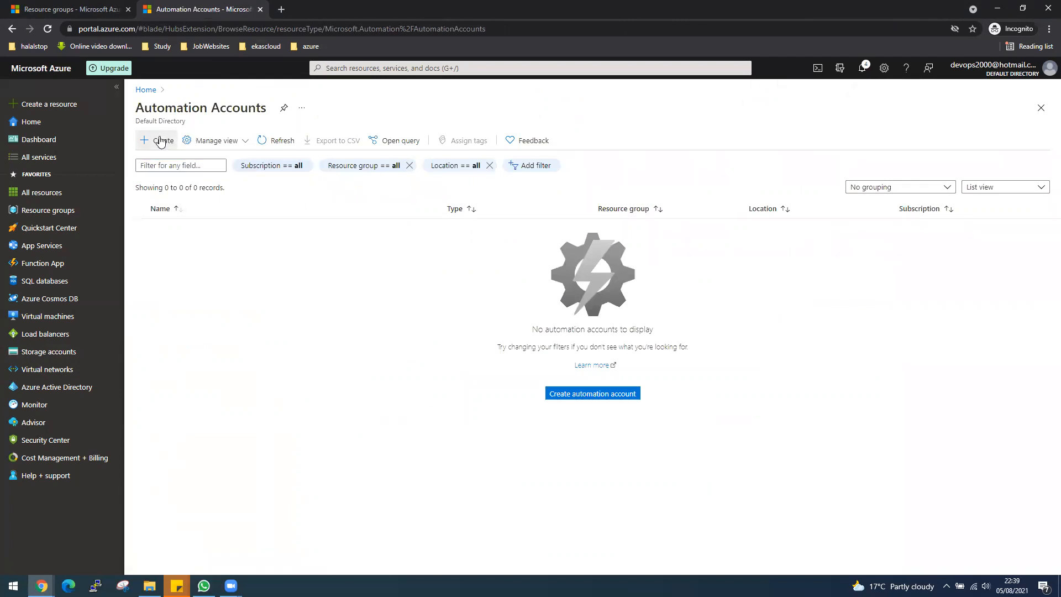
pyautogui.click(354, 154)
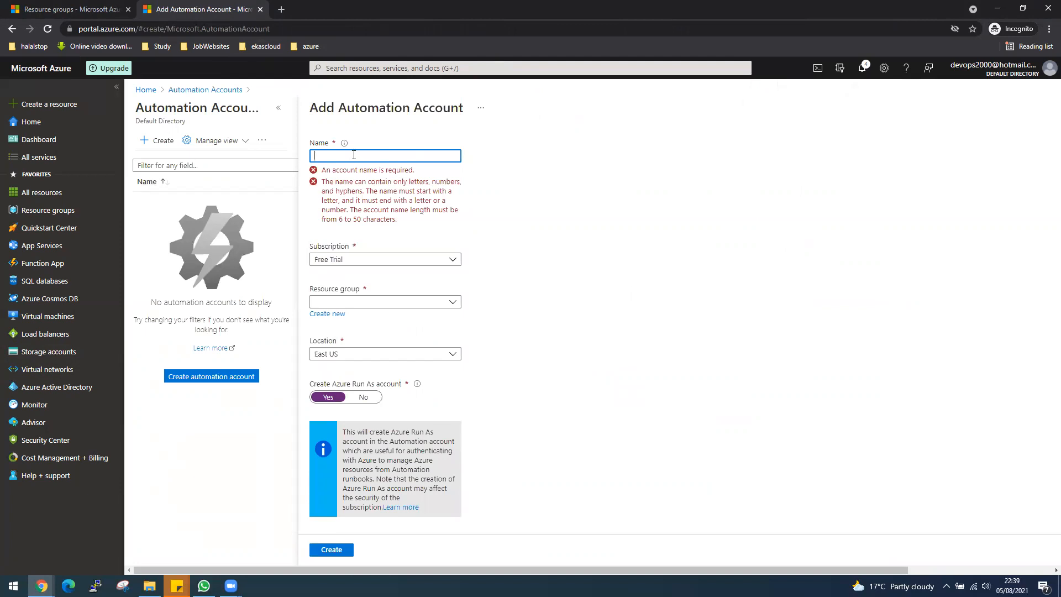
pyautogui.write('Automation-Account-Ea')
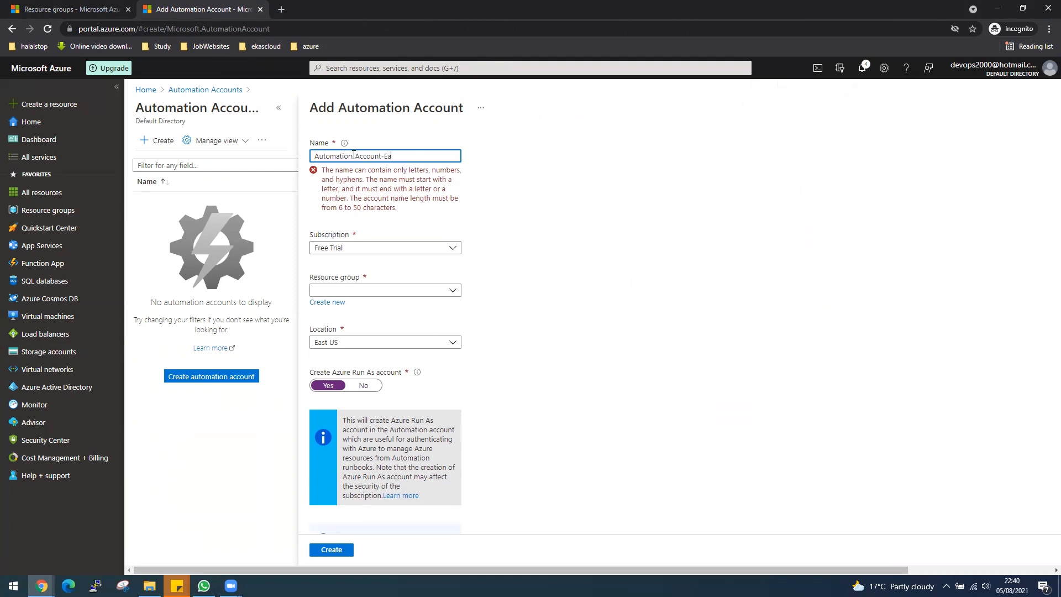
pyautogui.write('stUS')
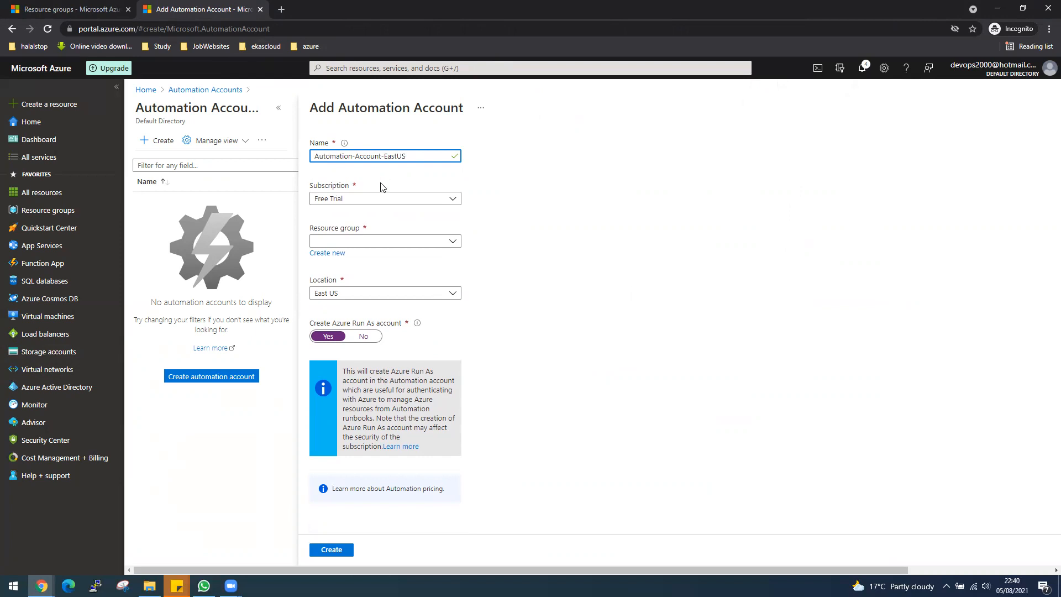
# Assign the automation account to the RGEastUS resource group and create it with the East US location and Run As account kept
pyautogui.click(357, 245)
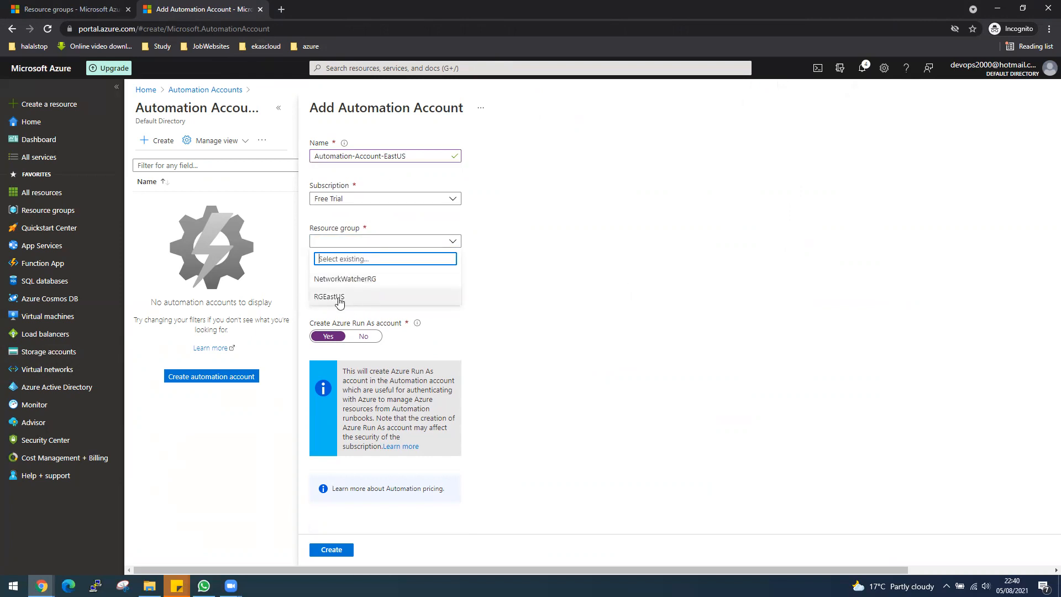
pyautogui.click(338, 299)
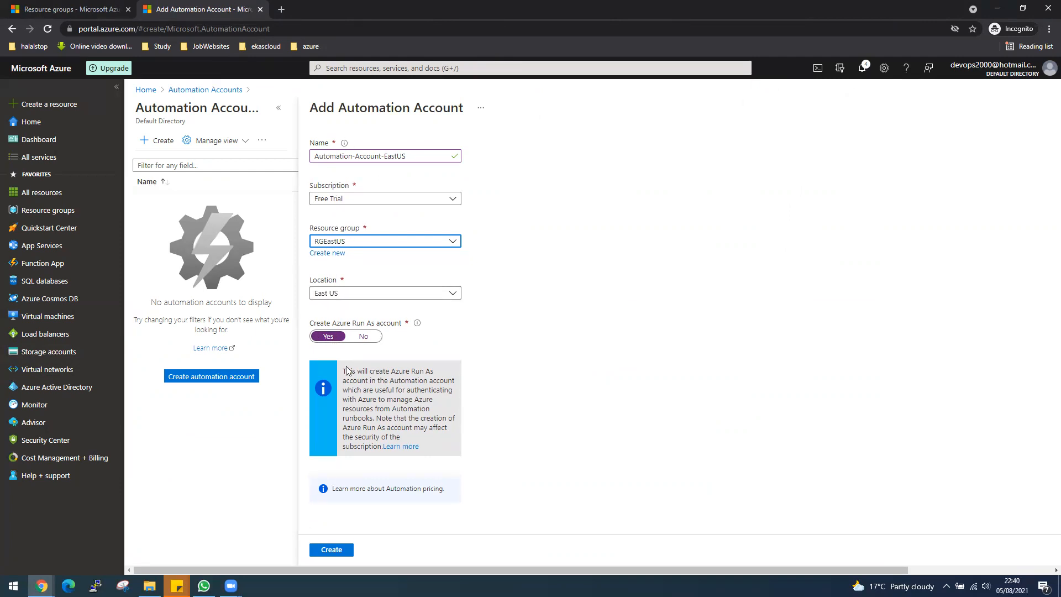
pyautogui.click(332, 550)
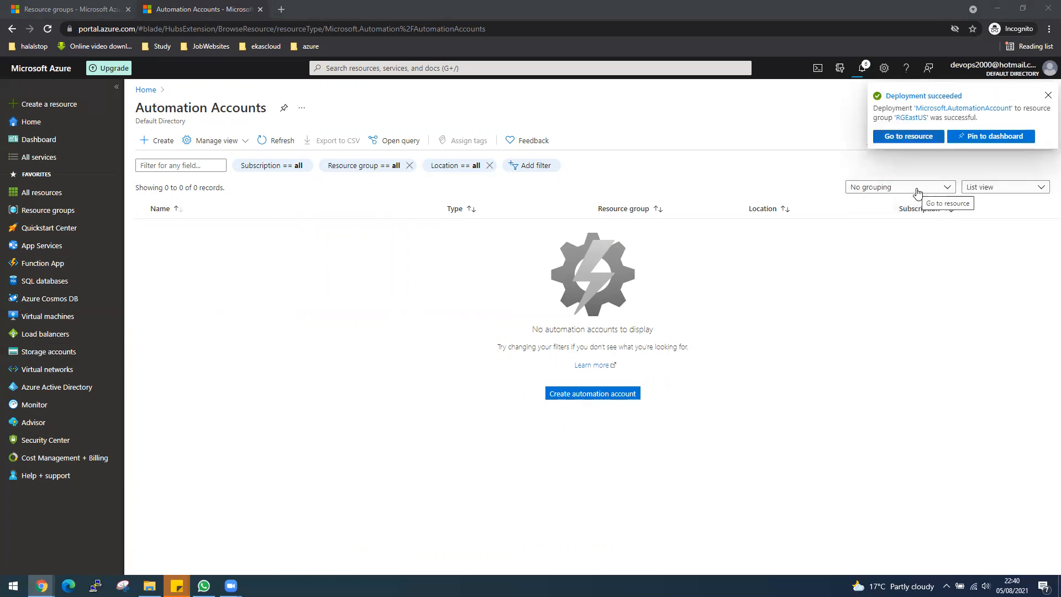
# Open the newly deployed Automation-Account-EastUS resource and display its runbooks
pyautogui.click(910, 138)
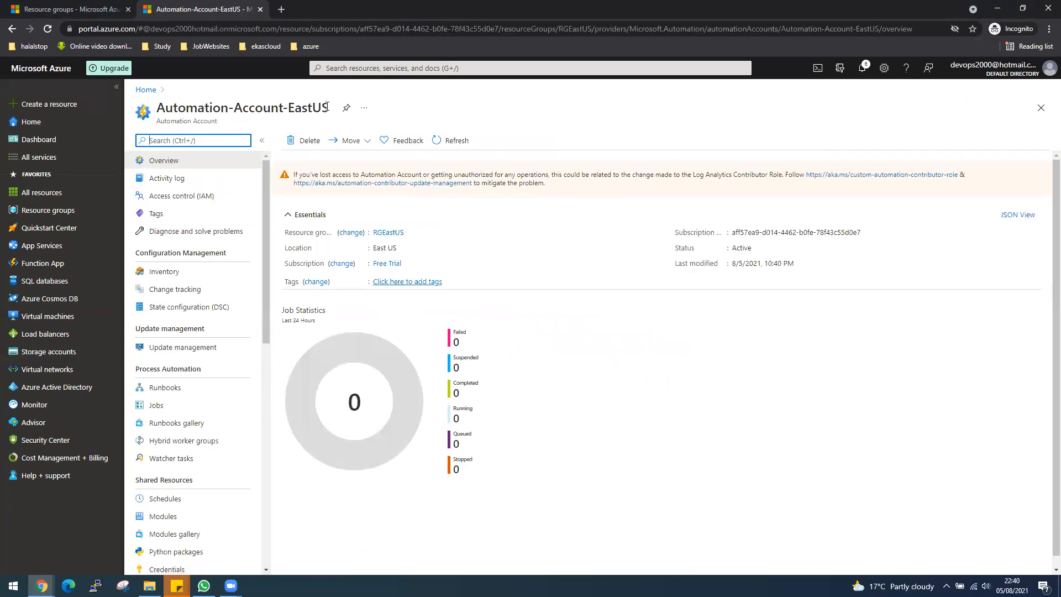
pyautogui.moveTo(158, 108); pyautogui.dragTo(279, 109)
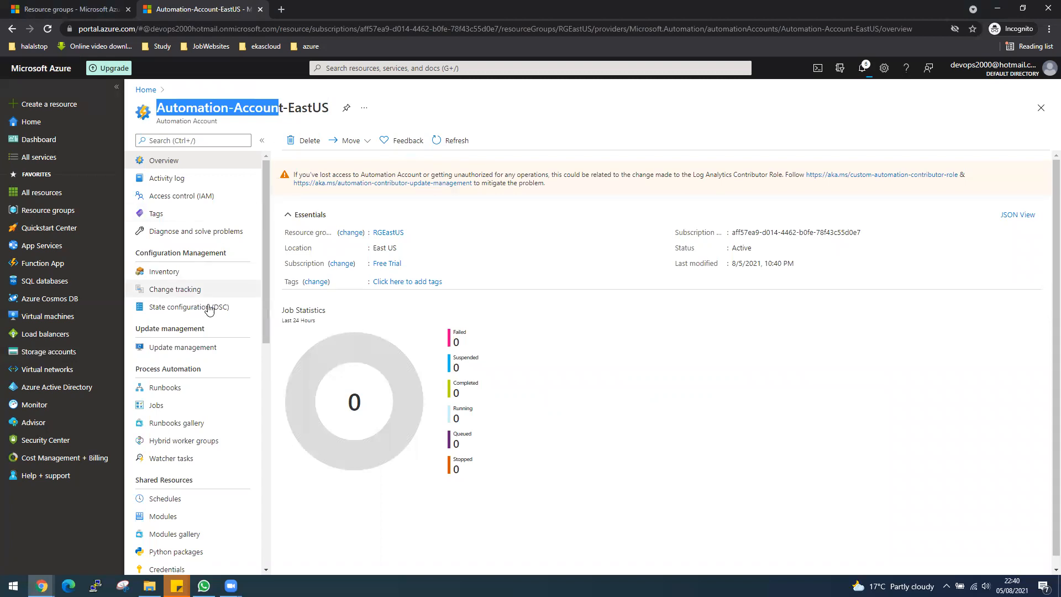
pyautogui.click(179, 393)
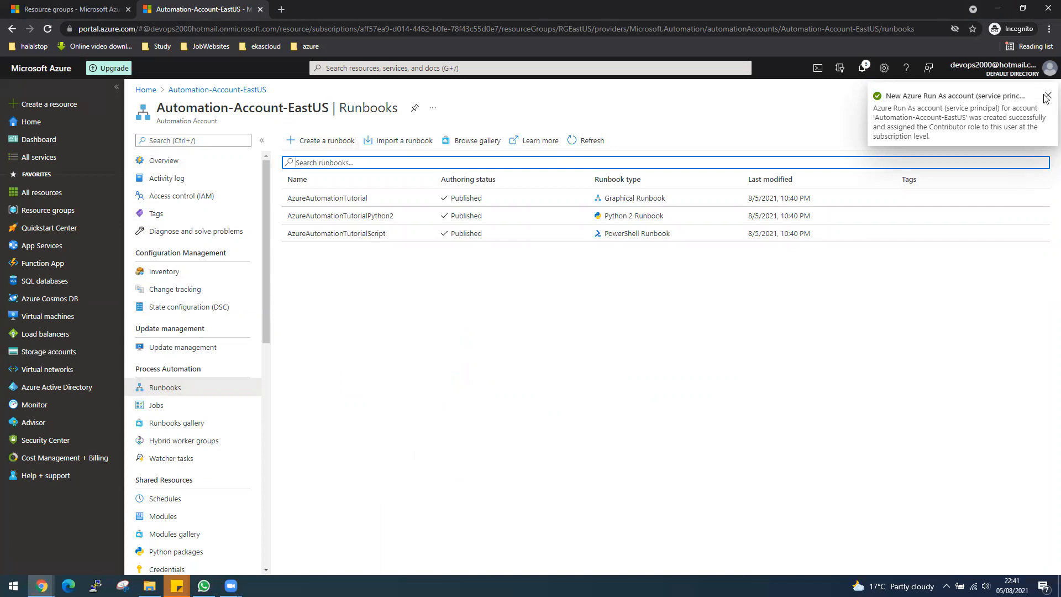
# Create a runbook named VM-Run-Book of type PowerShell, leaving the description empty
pyautogui.click(325, 140)
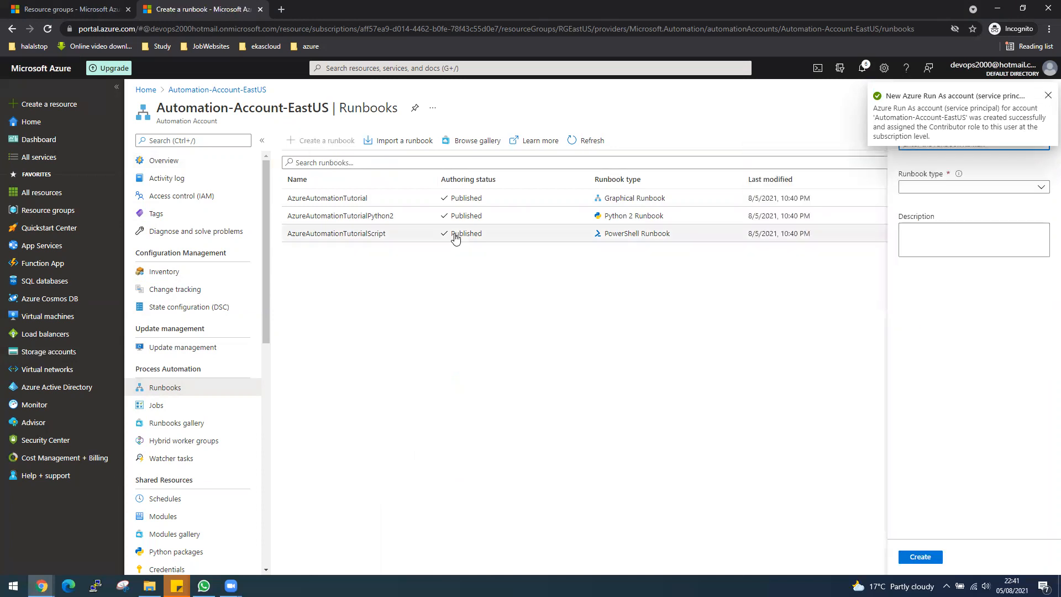
pyautogui.click(1048, 100)
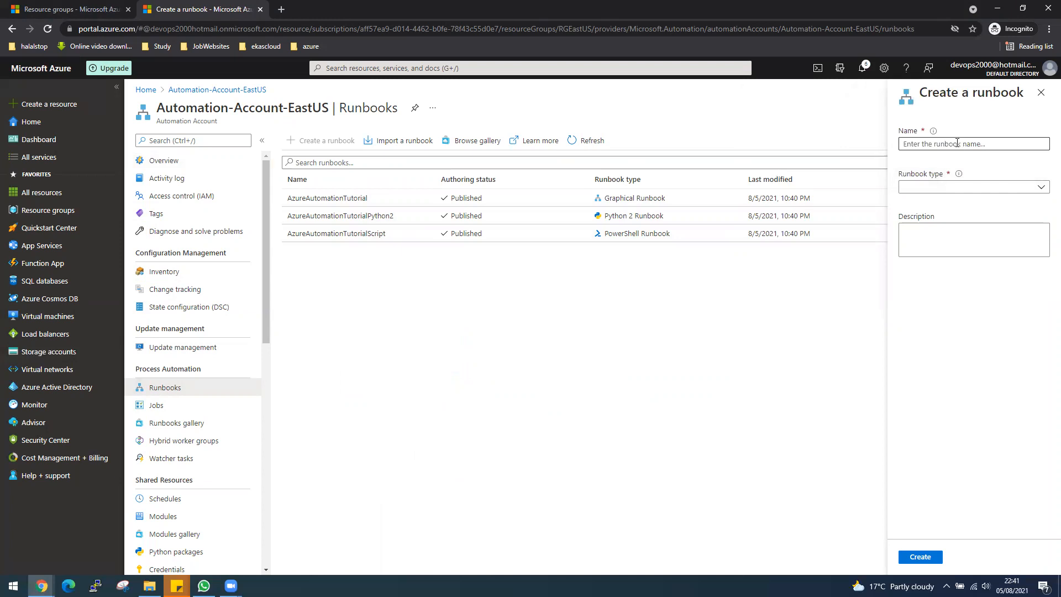
pyautogui.click(957, 143)
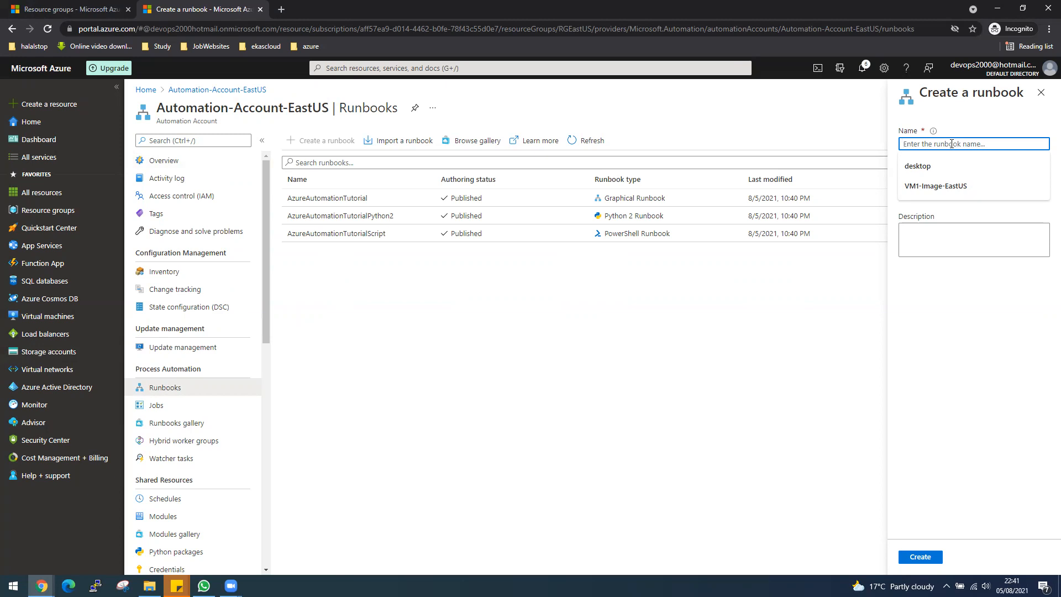
pyautogui.write('VM-Run')
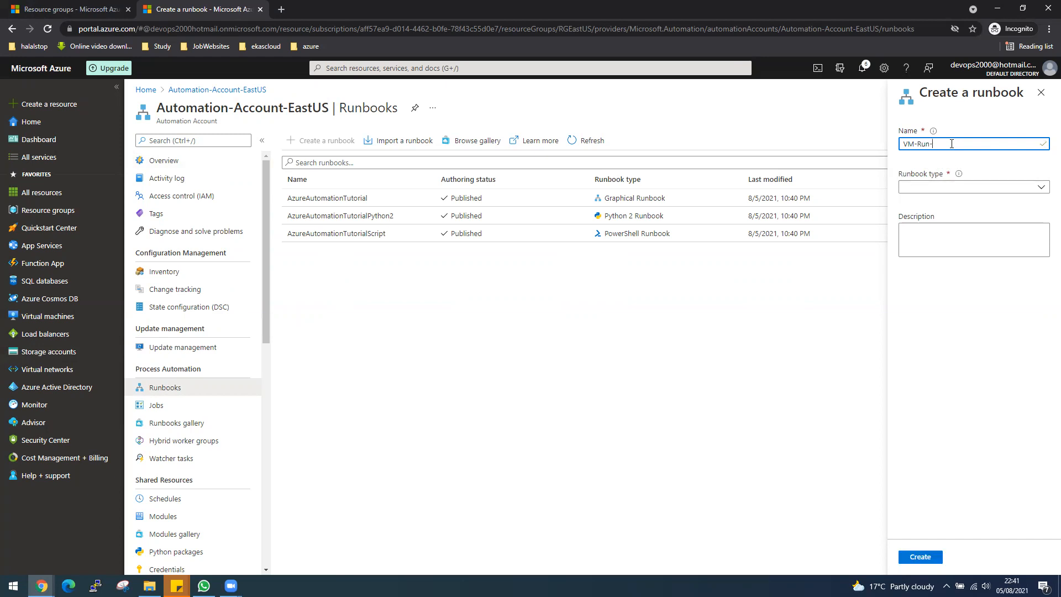
pyautogui.write('-Book')
pyautogui.click(930, 186)
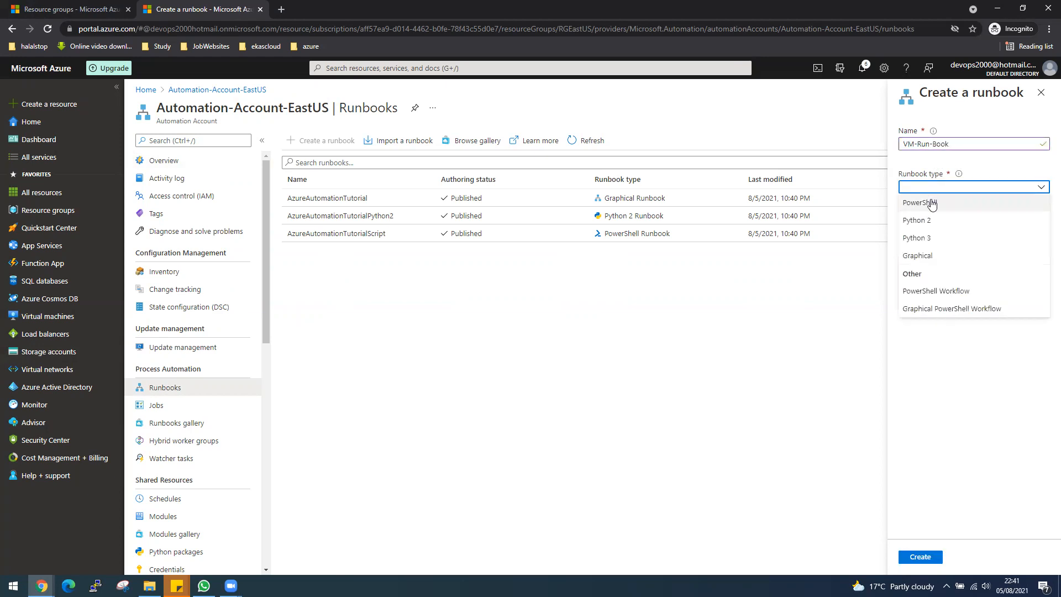
pyautogui.click(931, 203)
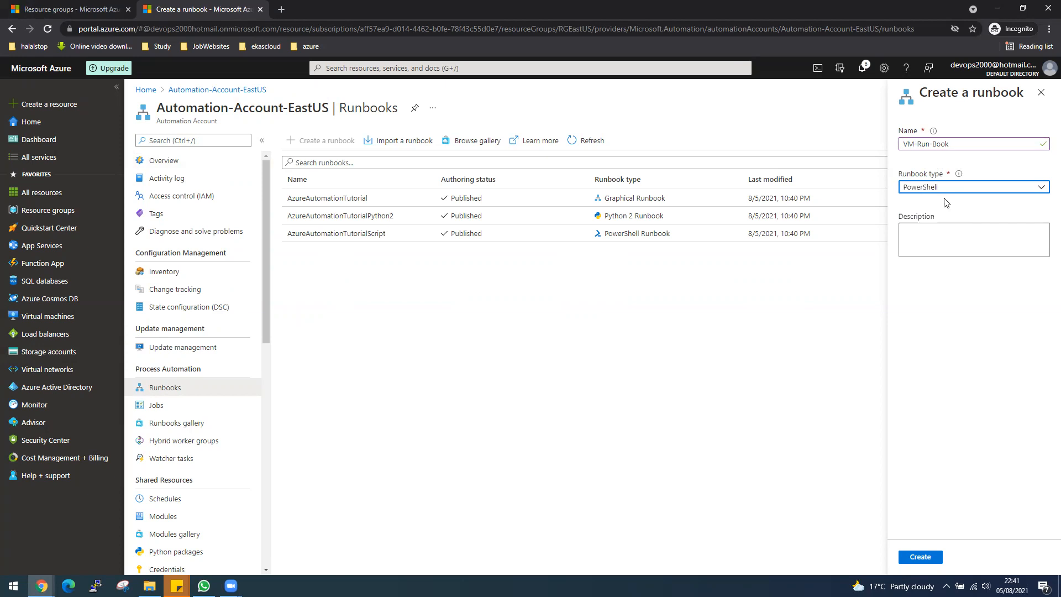
pyautogui.click(939, 232)
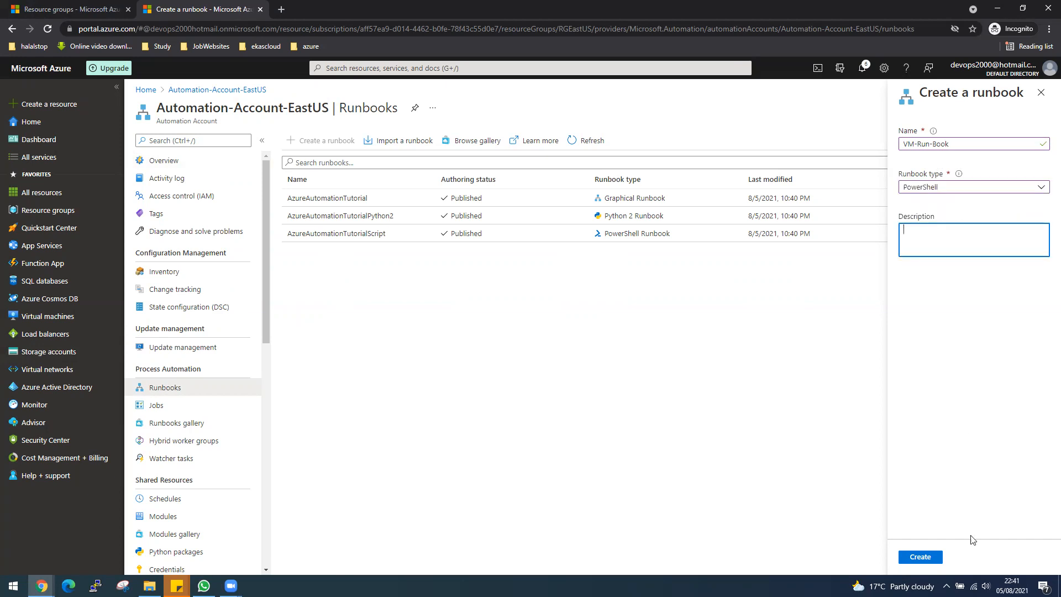
pyautogui.click(940, 555)
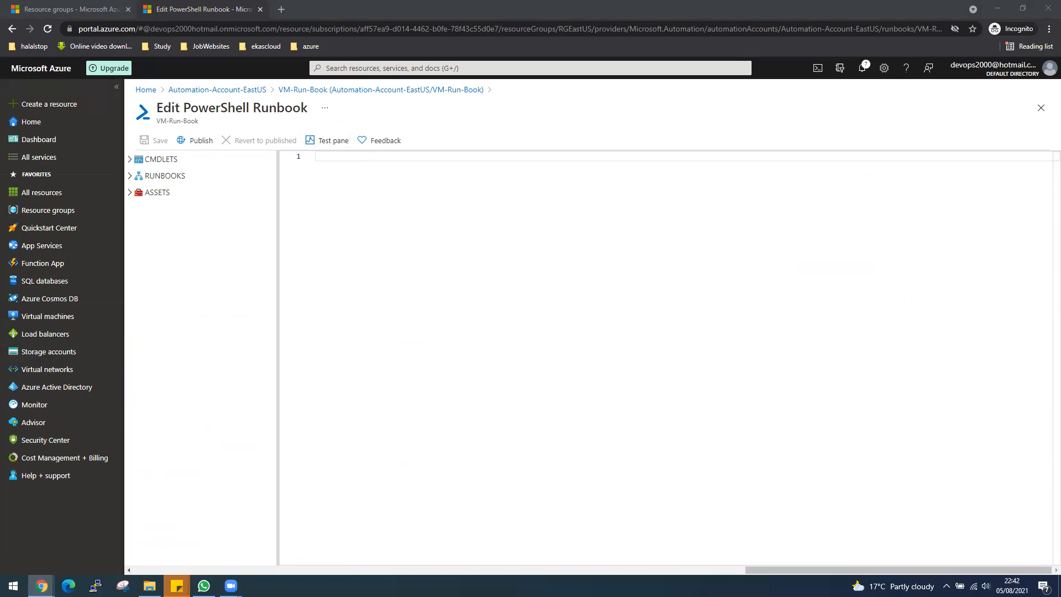
# Paste the copied Azure login and VM start script into the runbook and change Start-AzVM to Stop-AzVM on line 18
pyautogui.click(414, 158)
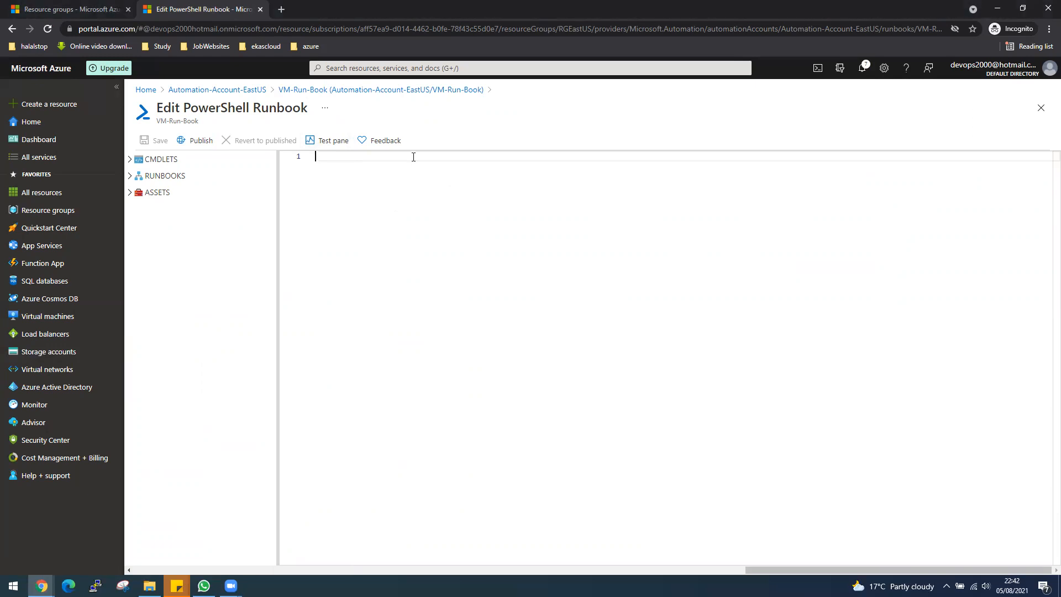
pyautogui.hotkey('ctrl', 'v')
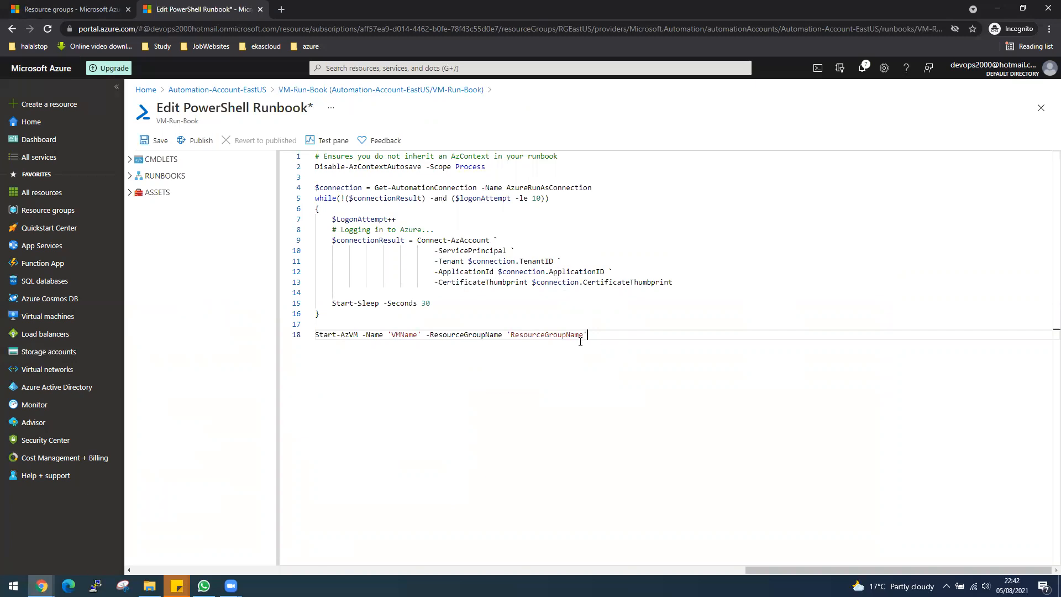
pyautogui.click(336, 335)
pyautogui.press('BackSpace')
pyautogui.press('BackSpace')
pyautogui.press('BackSpace')
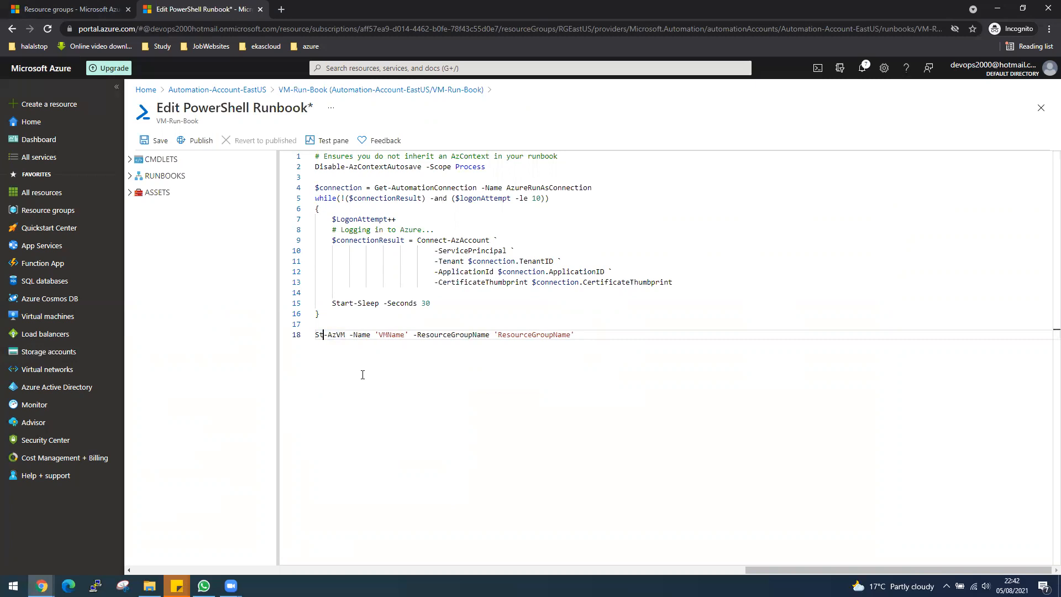
pyautogui.write('op')
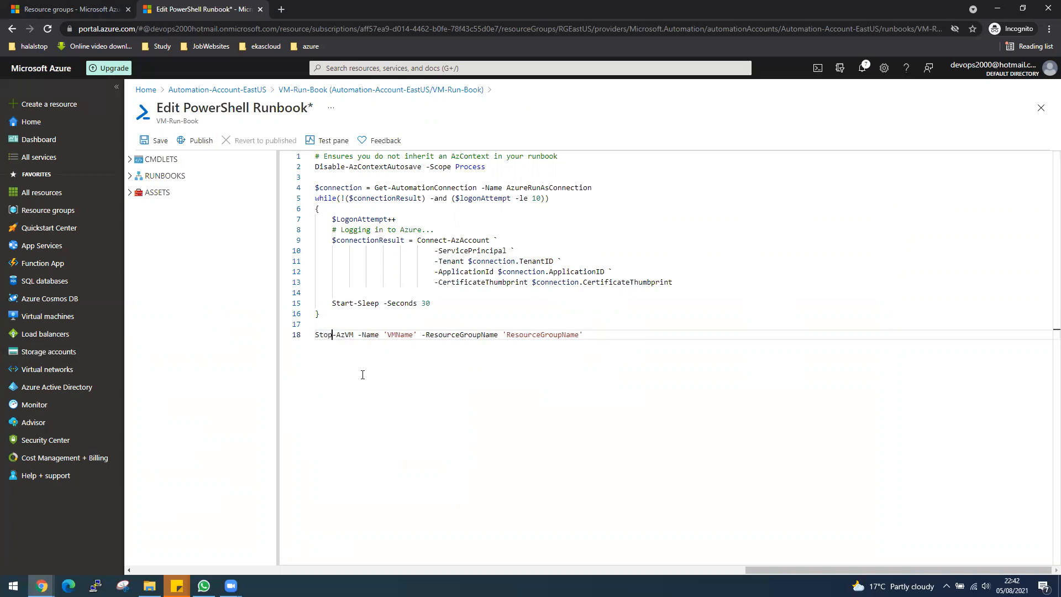
# Add the -Force parameter to the Stop-AzVM command, directly before -Name
pyautogui.press('Right')
pyautogui.press('Right')
pyautogui.press('Right')
pyautogui.press('Right')
pyautogui.write('-Force')
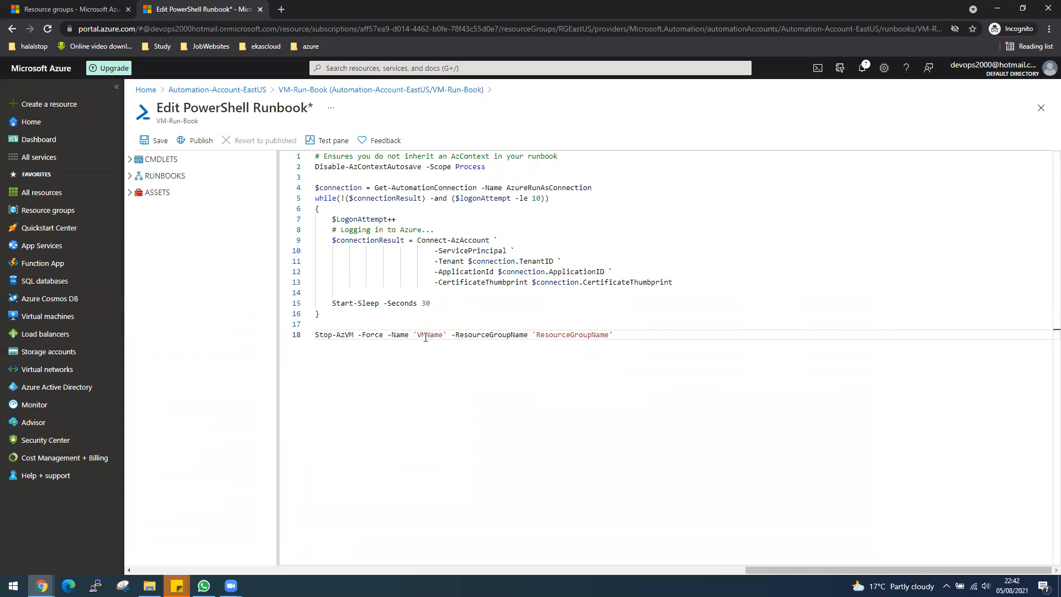
# Replace the 'VMName' placeholder in the Stop-AzVM command with 'VM1'
pyautogui.click(444, 336)
pyautogui.press('BackSpace')
pyautogui.press('BackSpace')
pyautogui.press('BackSpace')
pyautogui.press('BackSpace')
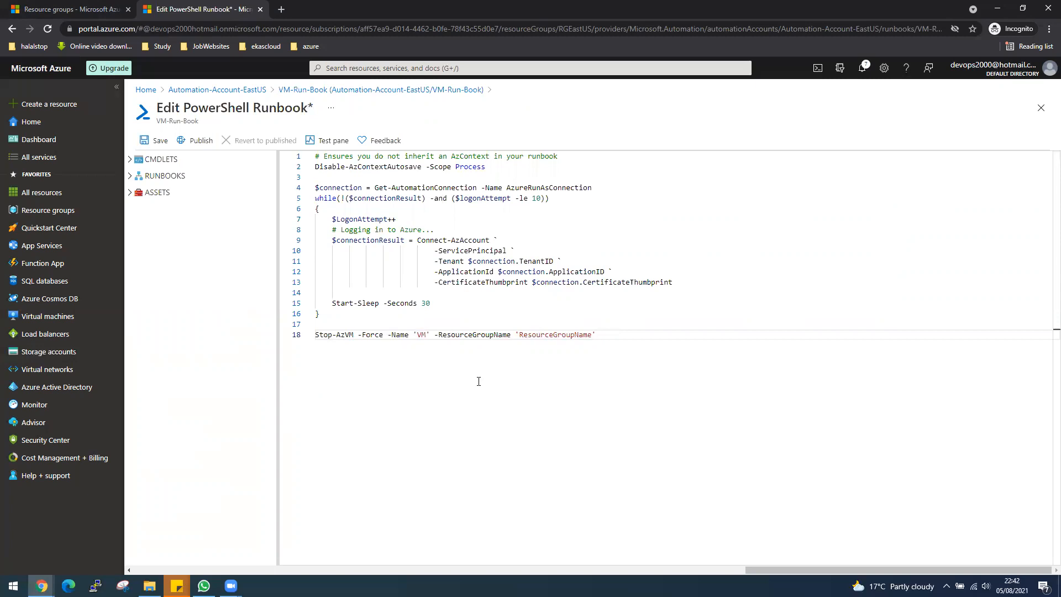
pyautogui.write('1')
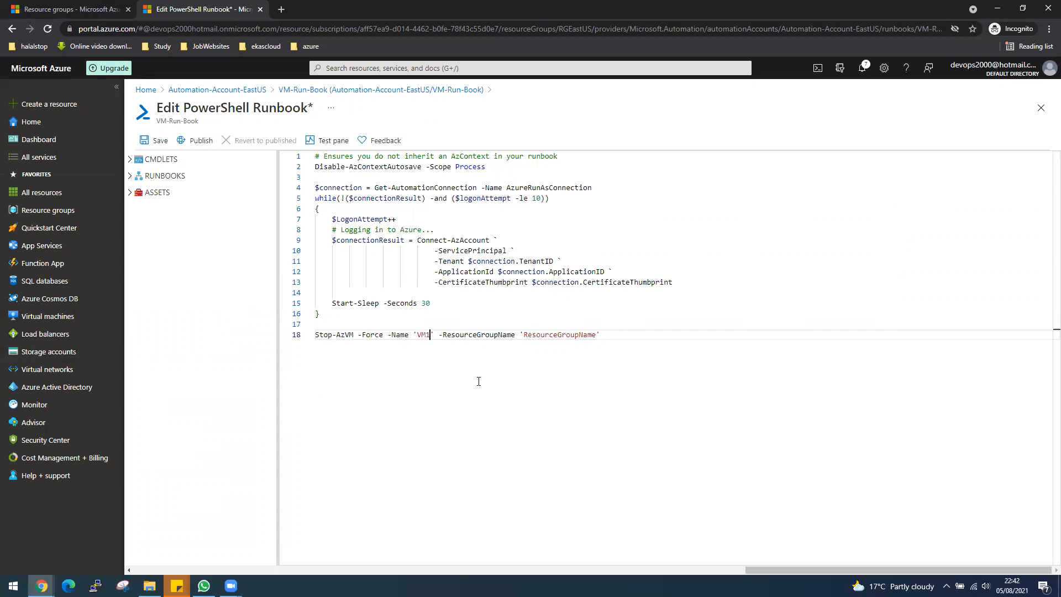
# Check the RGEastUS resource group in the other browser tab and replace the 'ResourceGroupName' placeholder in the script with 'RGEastUS'
pyautogui.click(109, 9)
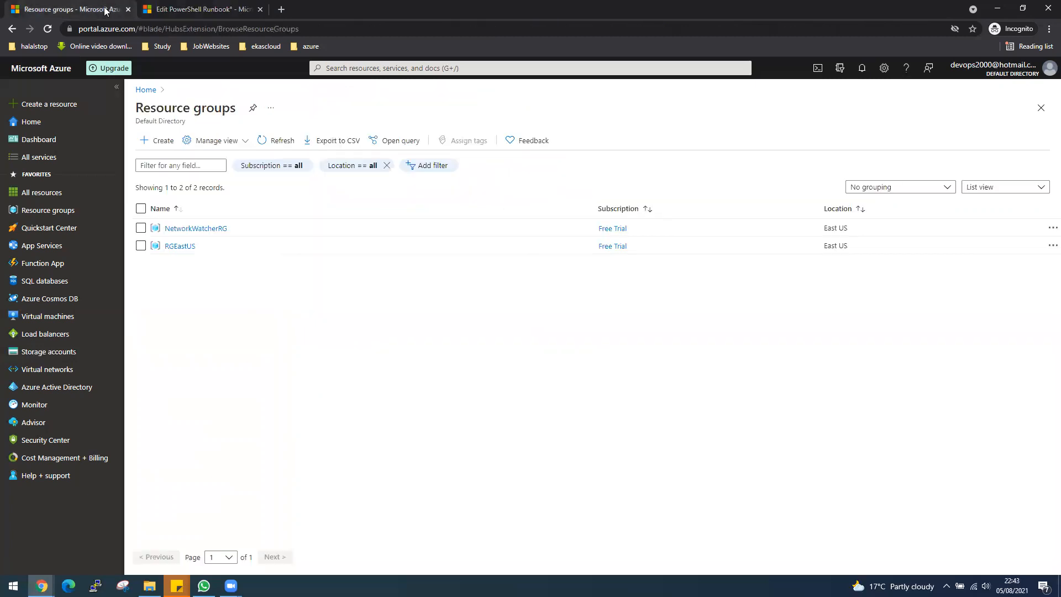
pyautogui.click(172, 246)
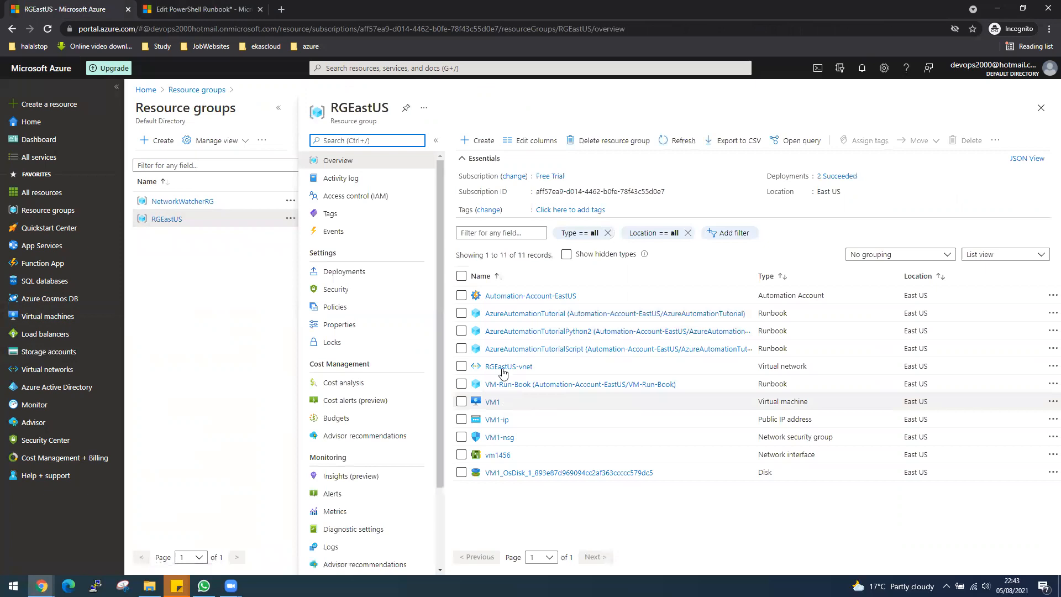
pyautogui.click(177, 9)
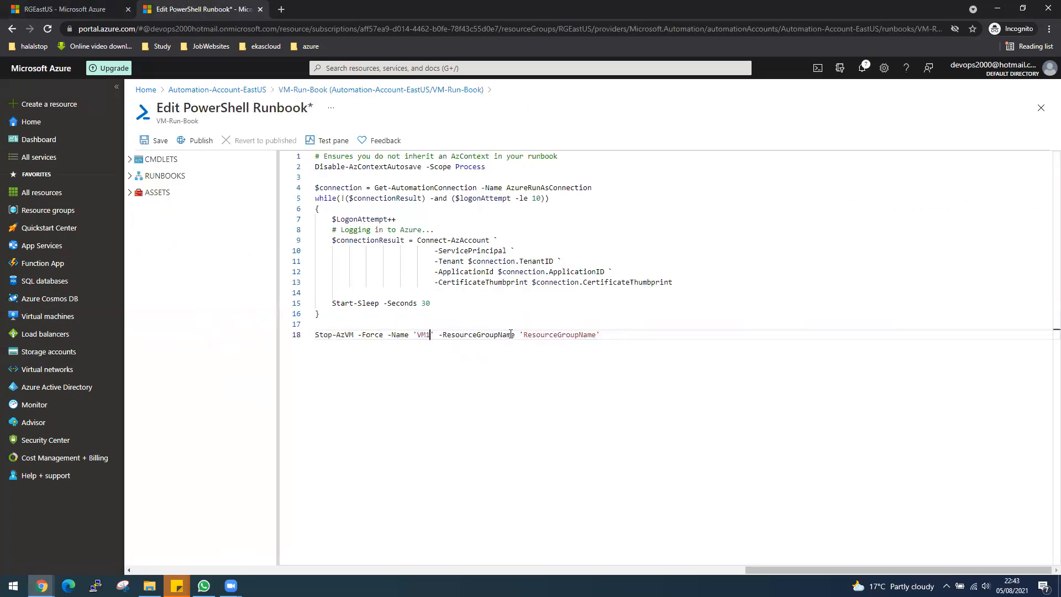
pyautogui.moveTo(528, 335); pyautogui.dragTo(601, 334)
pyautogui.moveTo(594, 335); pyautogui.dragTo(597, 335)
pyautogui.write('GEastUS')
# Recheck the resource group name in the other browser tab and save the VM-Run-Book script
pyautogui.click(81, 8)
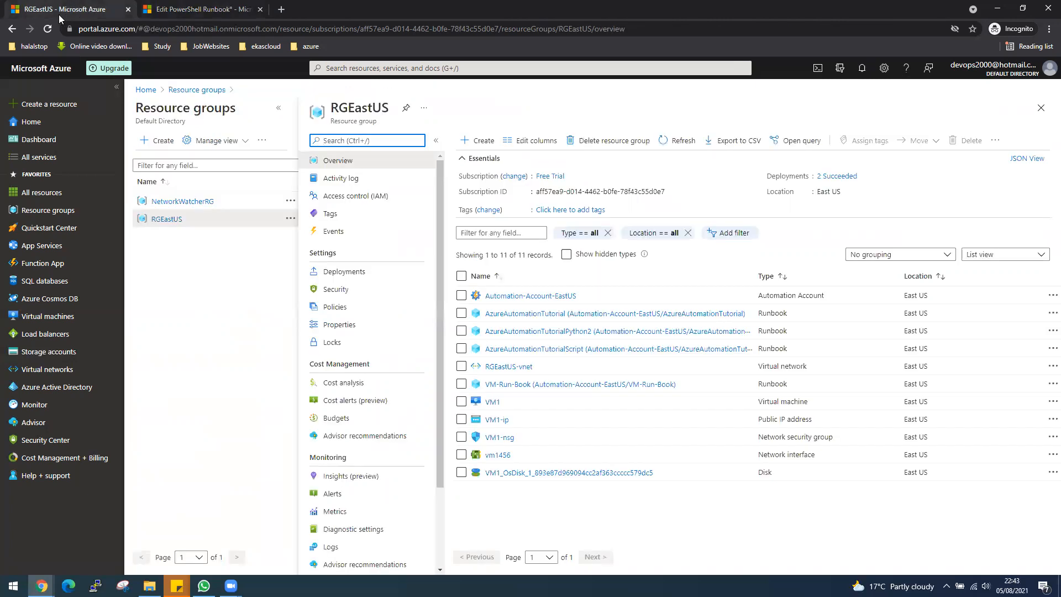
pyautogui.click(174, 12)
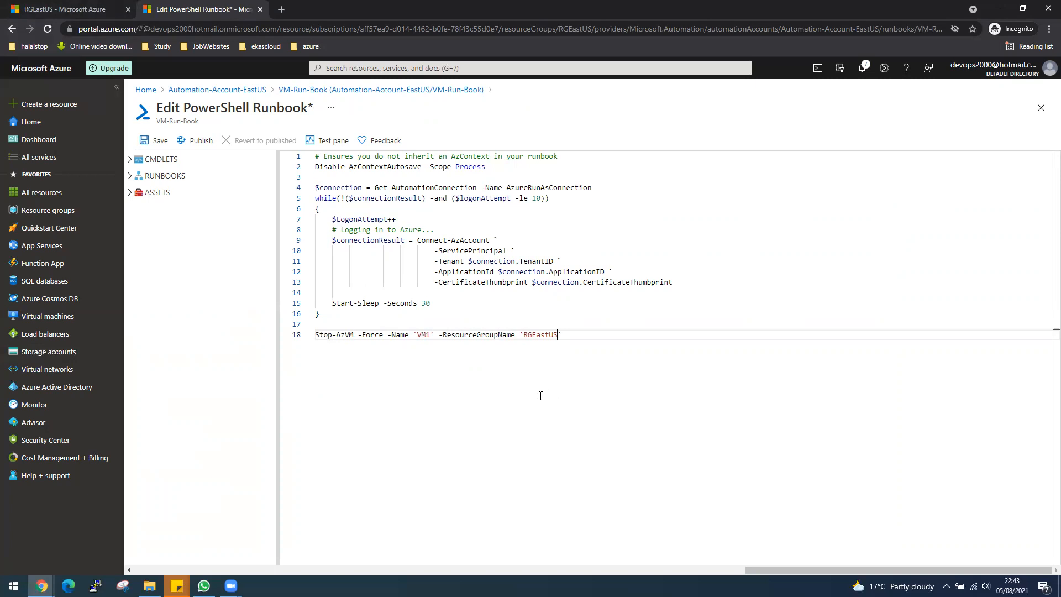
pyautogui.click(162, 142)
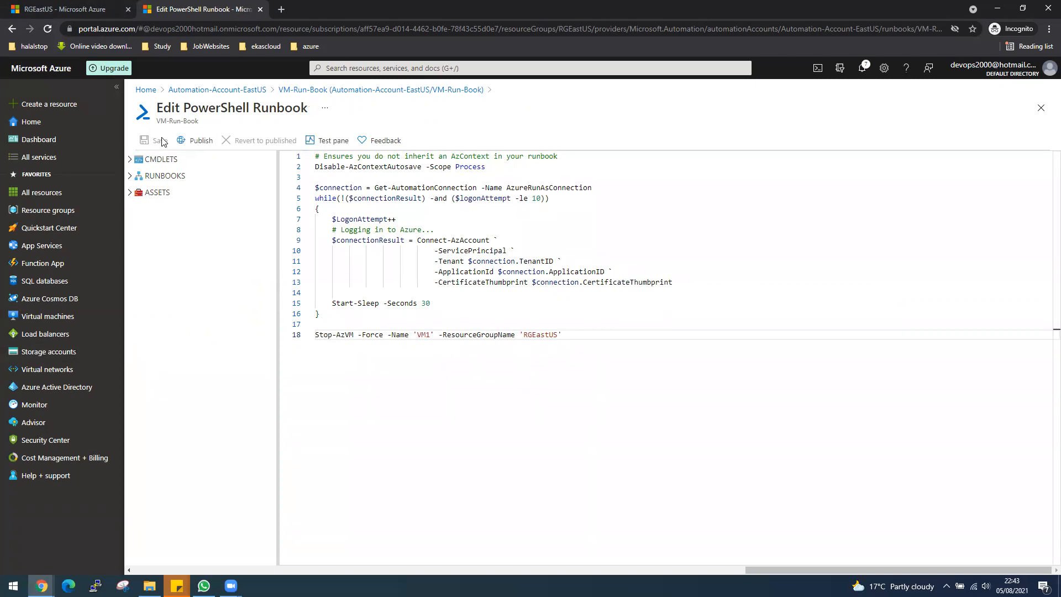
# Run VM-Run-Book in the test pane and review the test output from its beginning
pyautogui.click(328, 143)
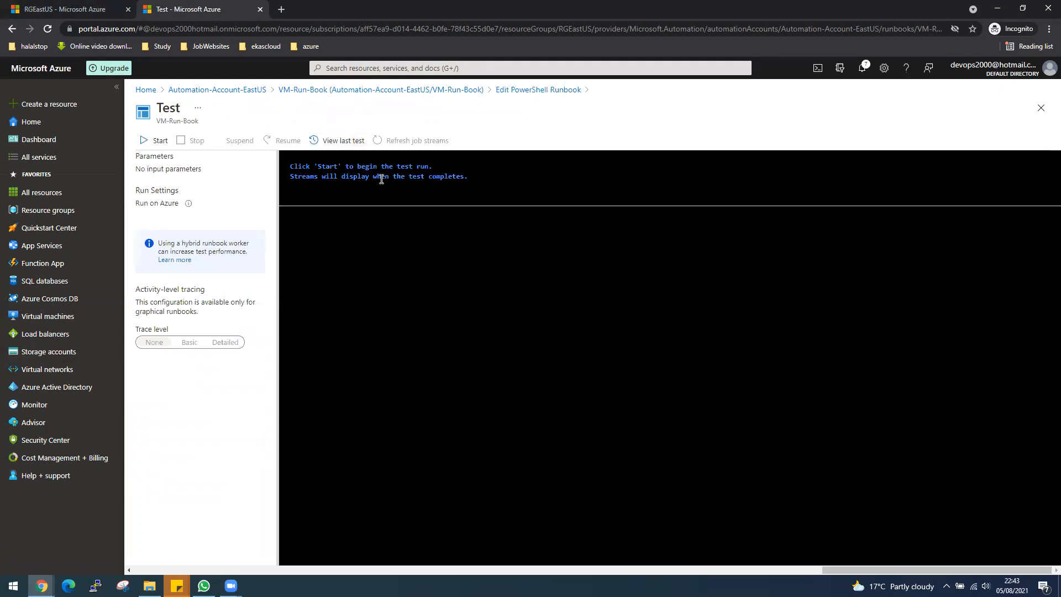
pyautogui.click(641, 24)
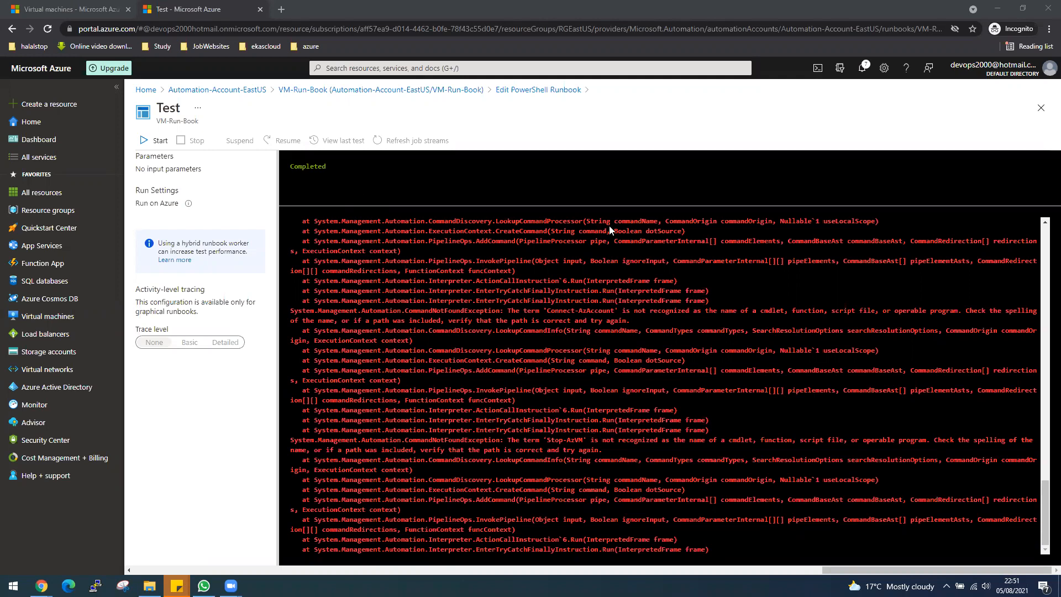
pyautogui.moveTo(1044, 493); pyautogui.dragTo(1044, 233)
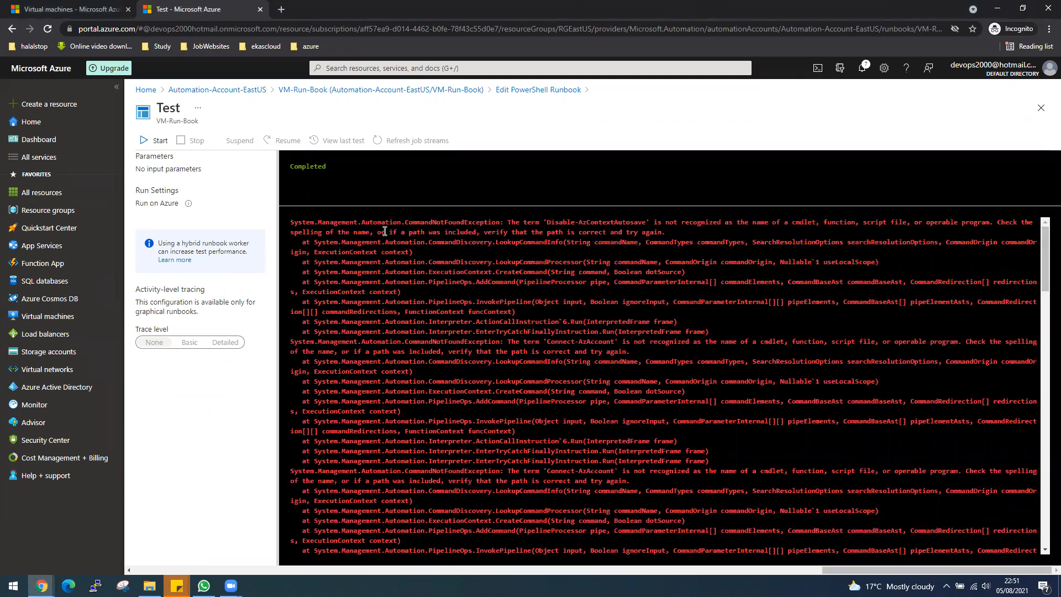
# Search the modules gallery of Automation-Account-EastUS for 'account' and import the Az.Accounts module
pyautogui.click(255, 93)
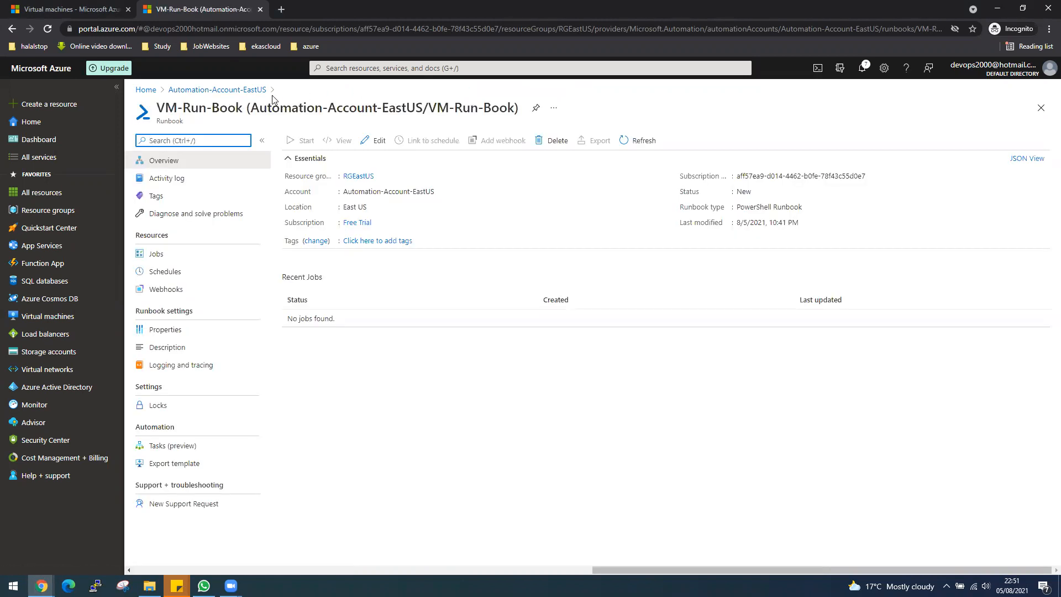
pyautogui.click(239, 91)
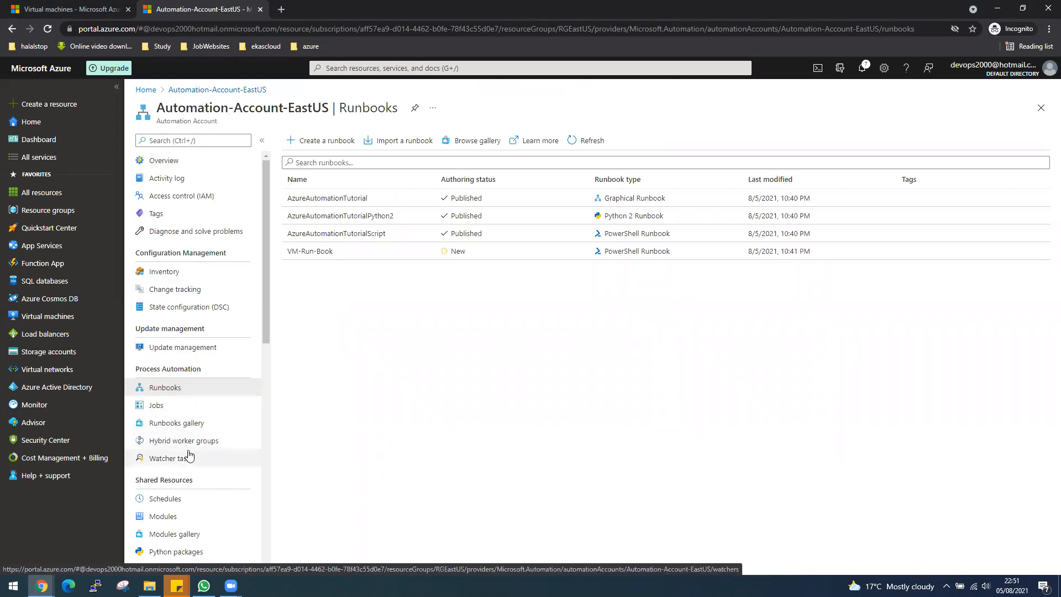
pyautogui.click(170, 539)
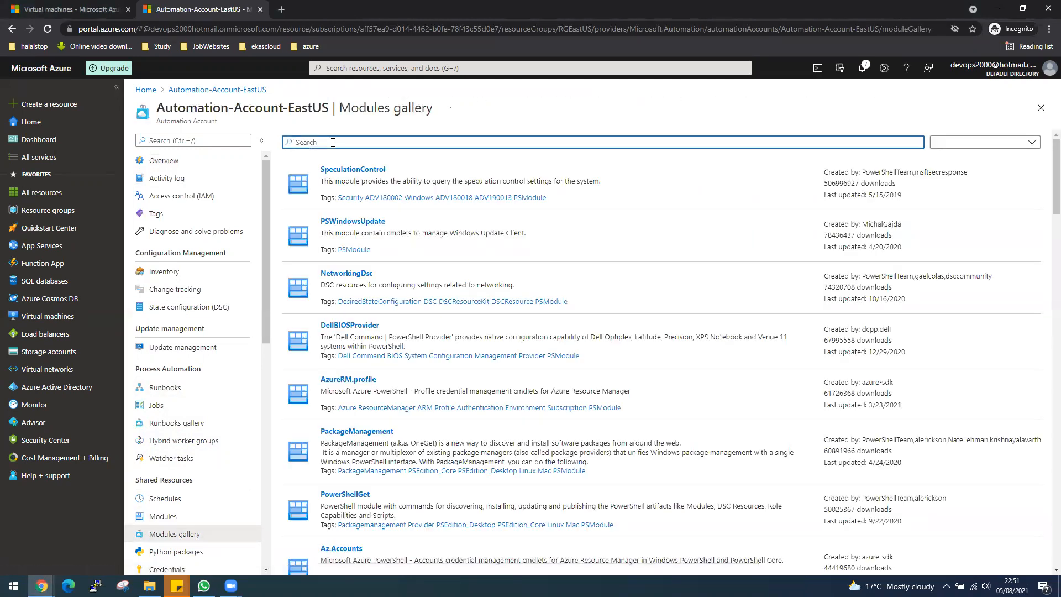
pyautogui.click(333, 142)
pyautogui.write('account')
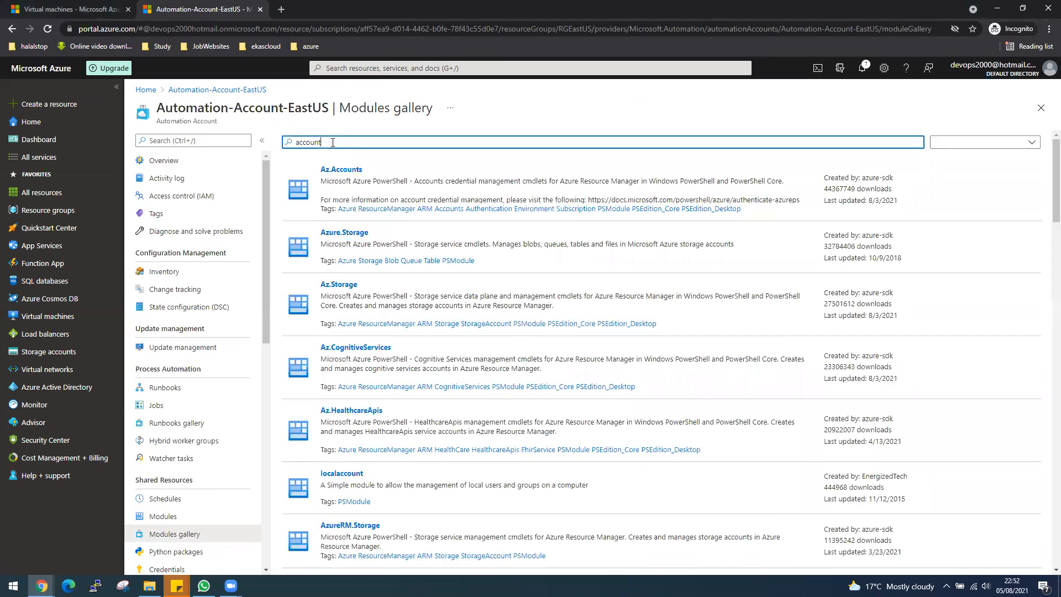
pyautogui.click(343, 189)
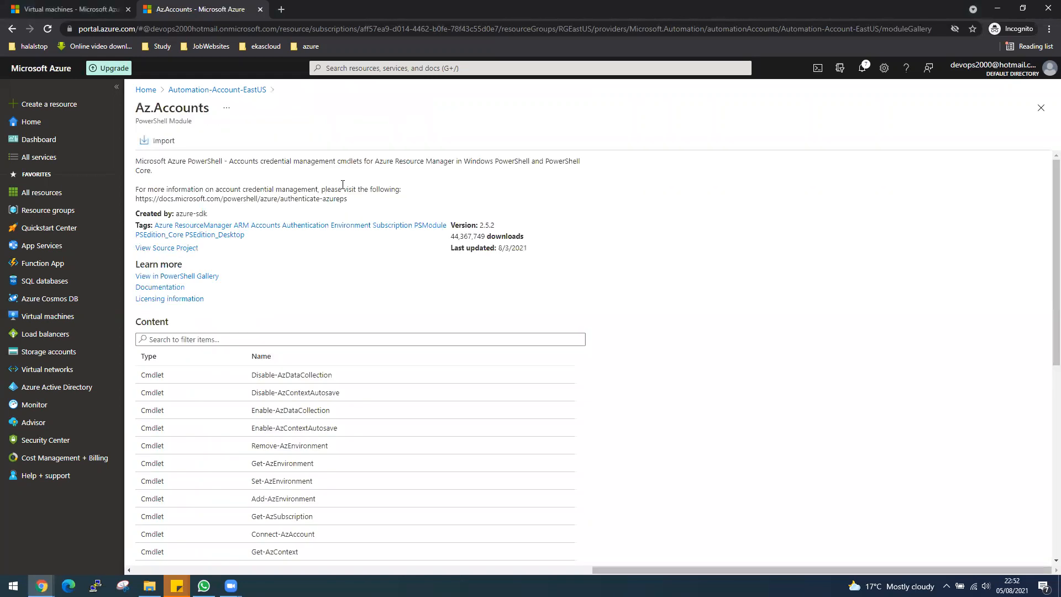
pyautogui.click(159, 142)
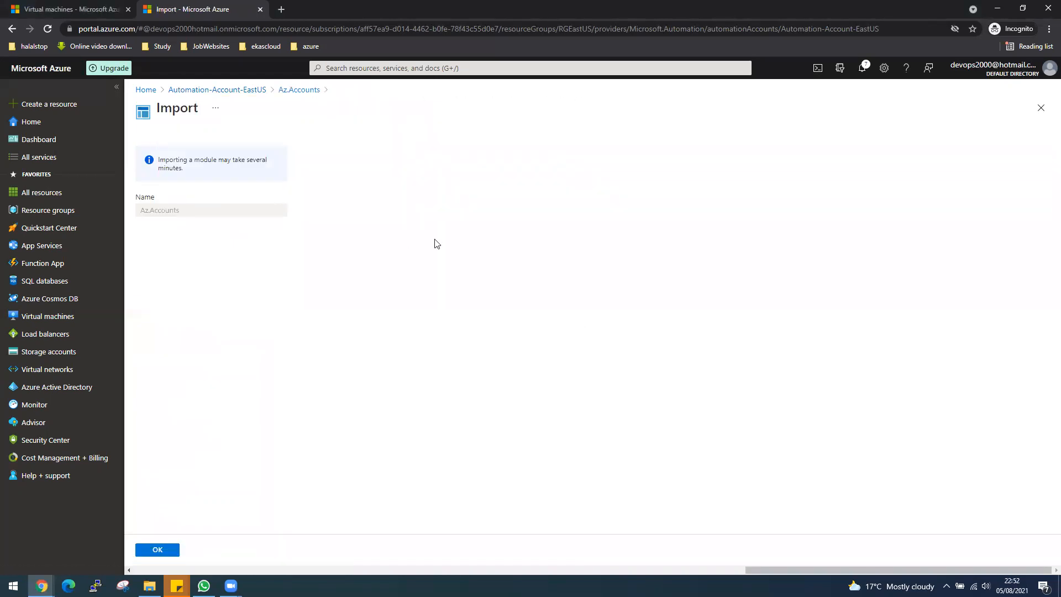
pyautogui.click(165, 548)
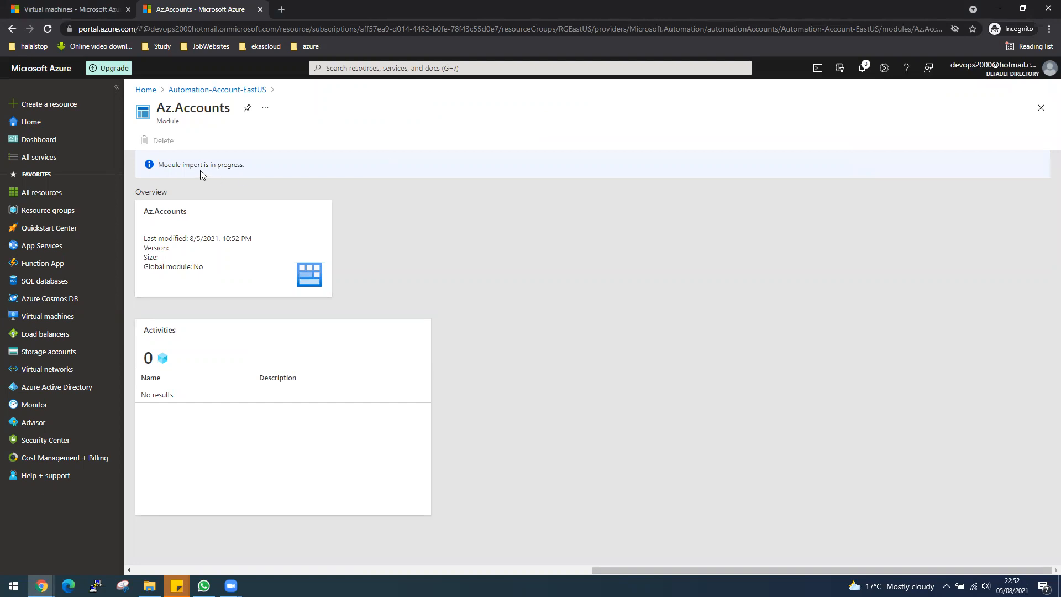
pyautogui.moveTo(160, 164); pyautogui.dragTo(304, 166)
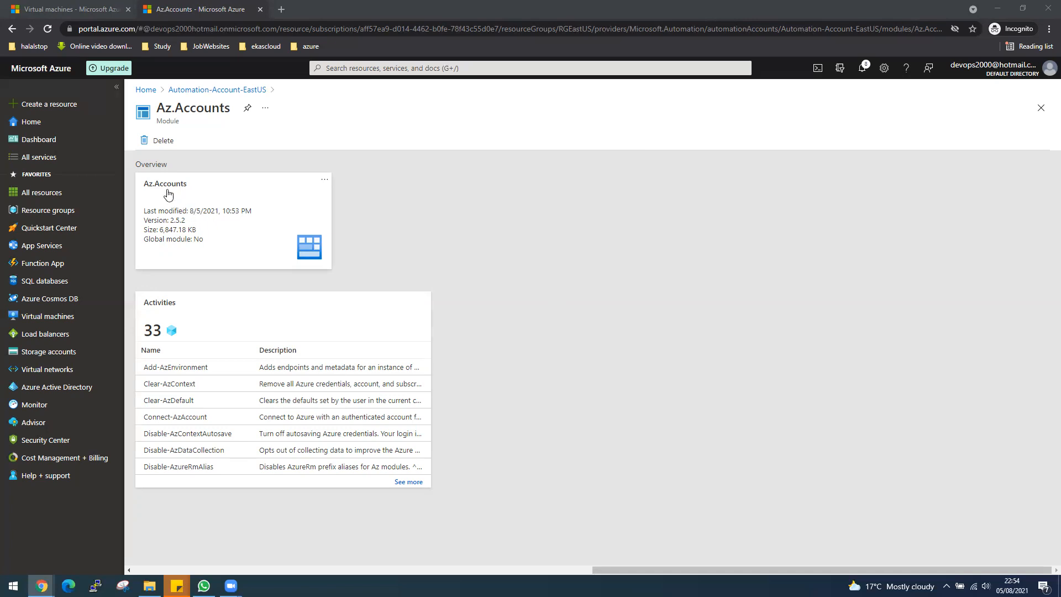
# Search the Automation account's modules gallery for 'compute' and import the Az.Compute module
pyautogui.click(242, 95)
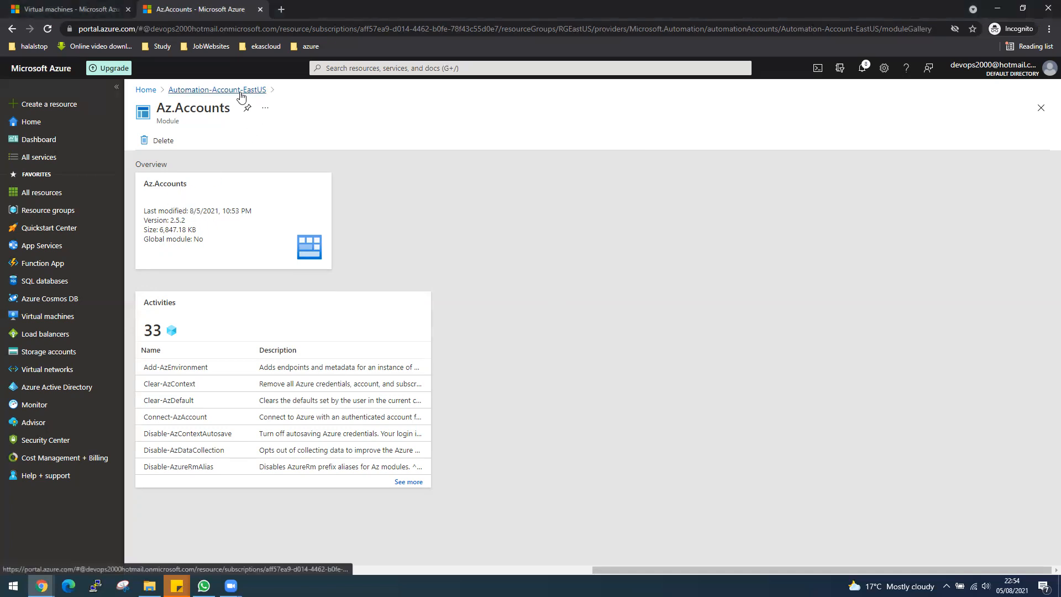
pyautogui.doubleClick(299, 142)
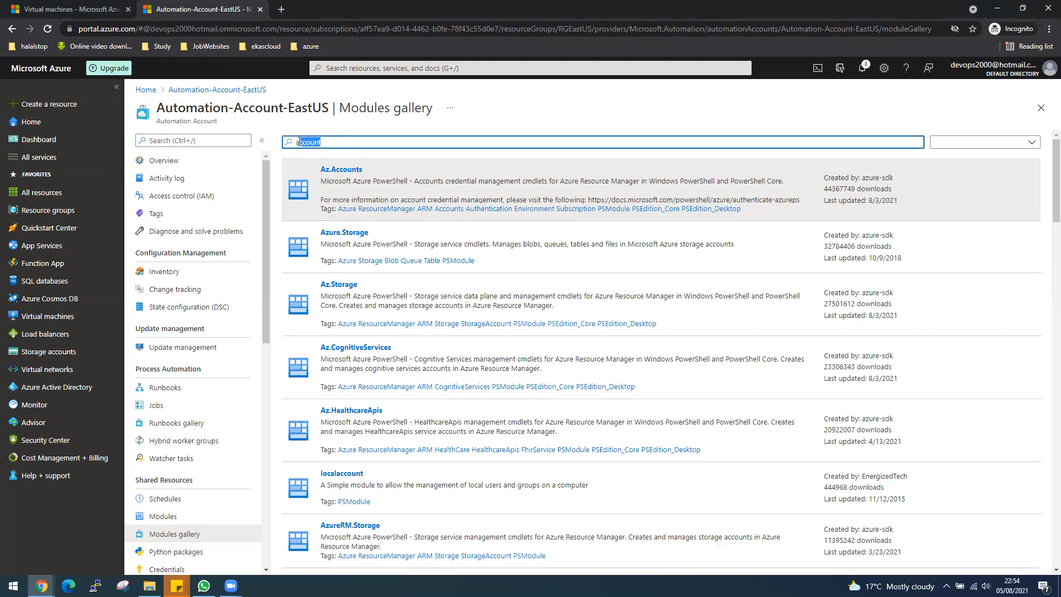
pyautogui.write('compute')
pyautogui.press('Return')
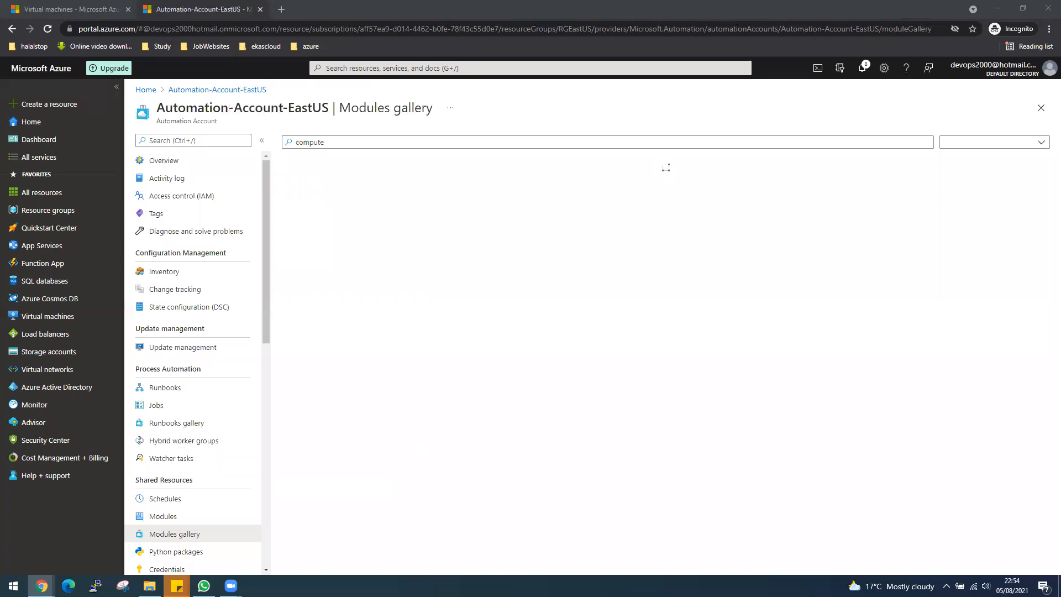
pyautogui.click(375, 143)
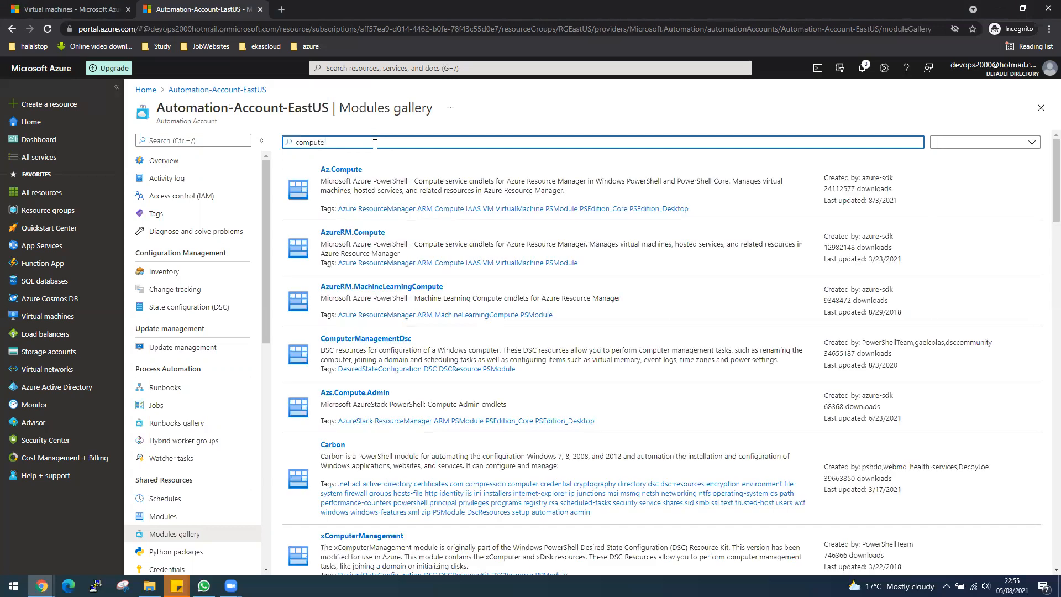
pyautogui.click(377, 185)
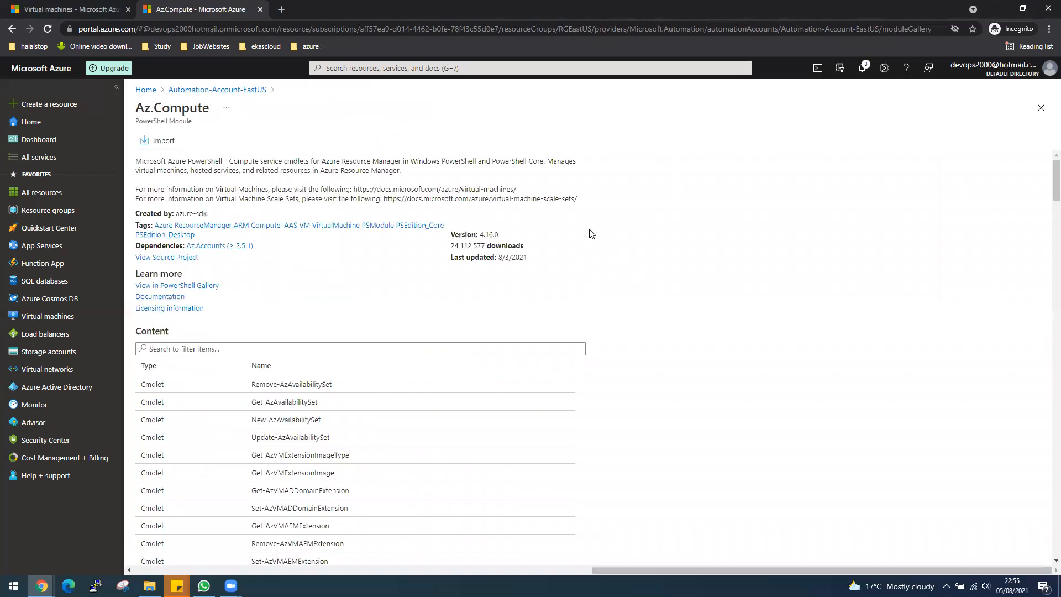
pyautogui.click(163, 141)
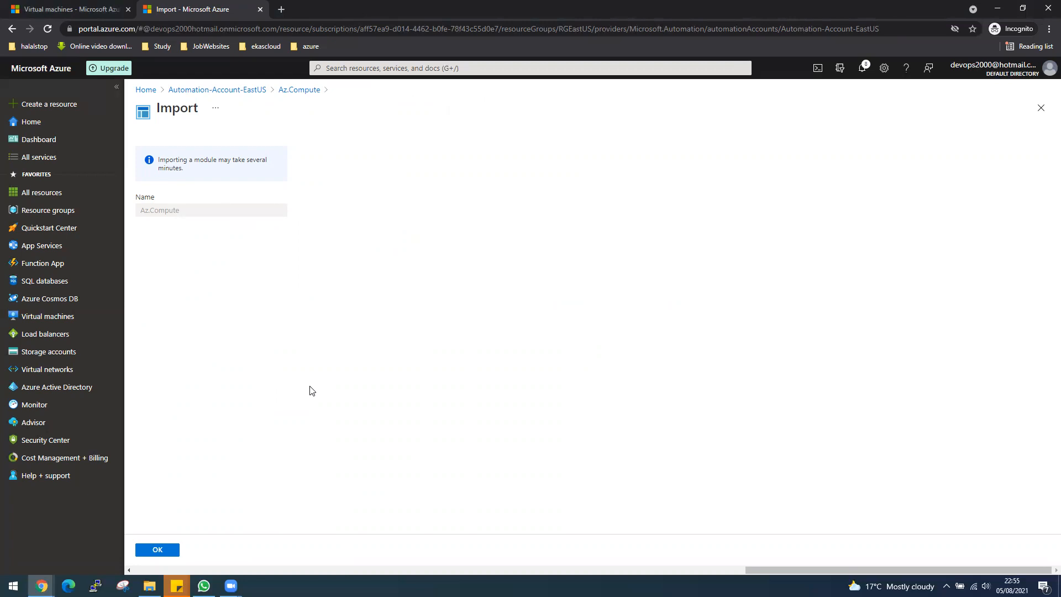
pyautogui.click(155, 552)
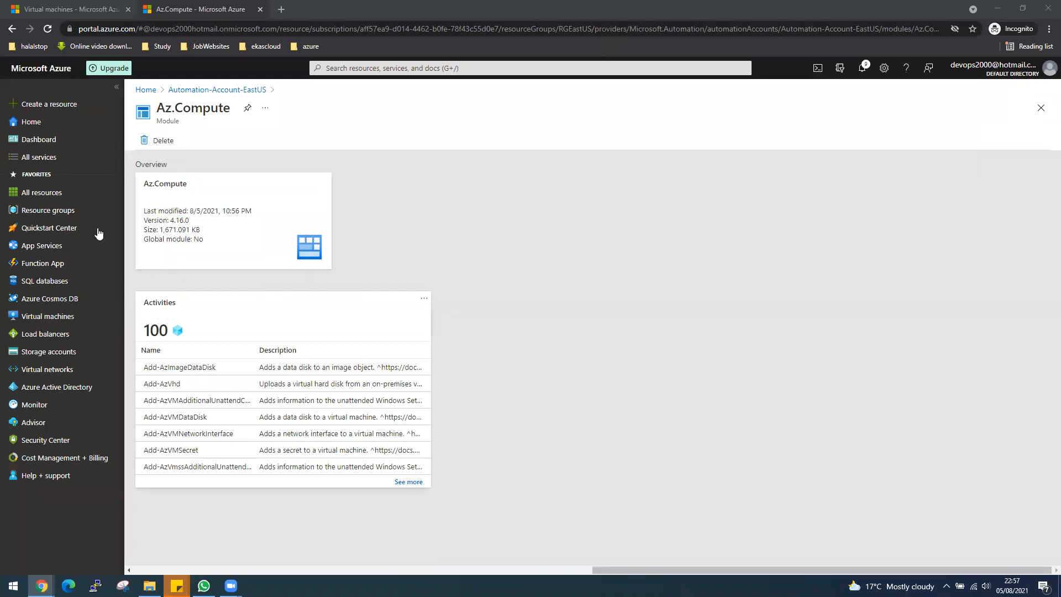
# Reopen VM-Run-Book from the Automation account's runbooks for editing and start a test run of the script
pyautogui.click(194, 89)
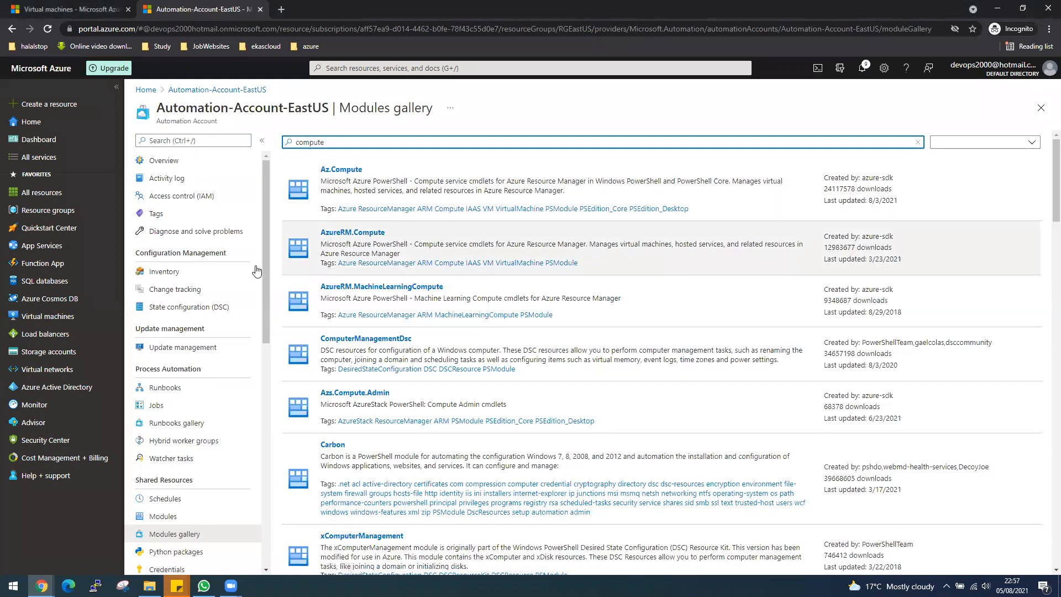
pyautogui.click(163, 160)
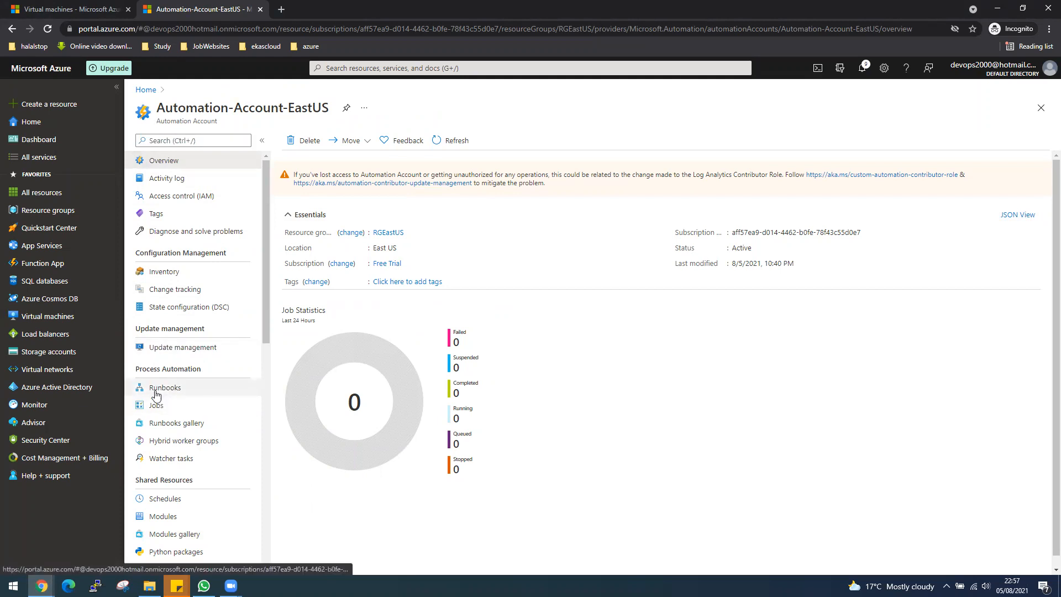
pyautogui.click(186, 392)
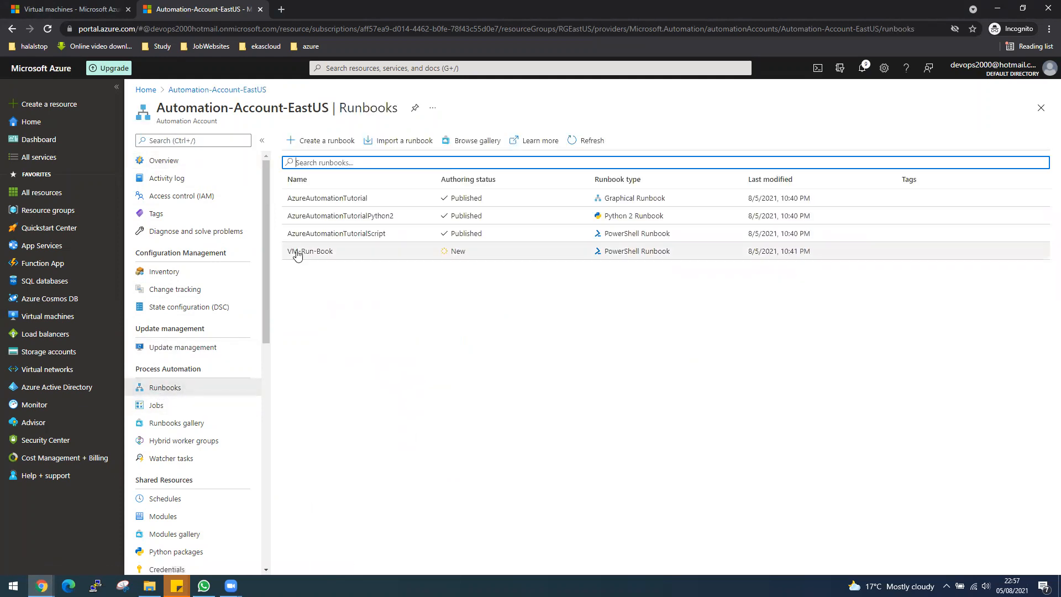
pyautogui.click(325, 255)
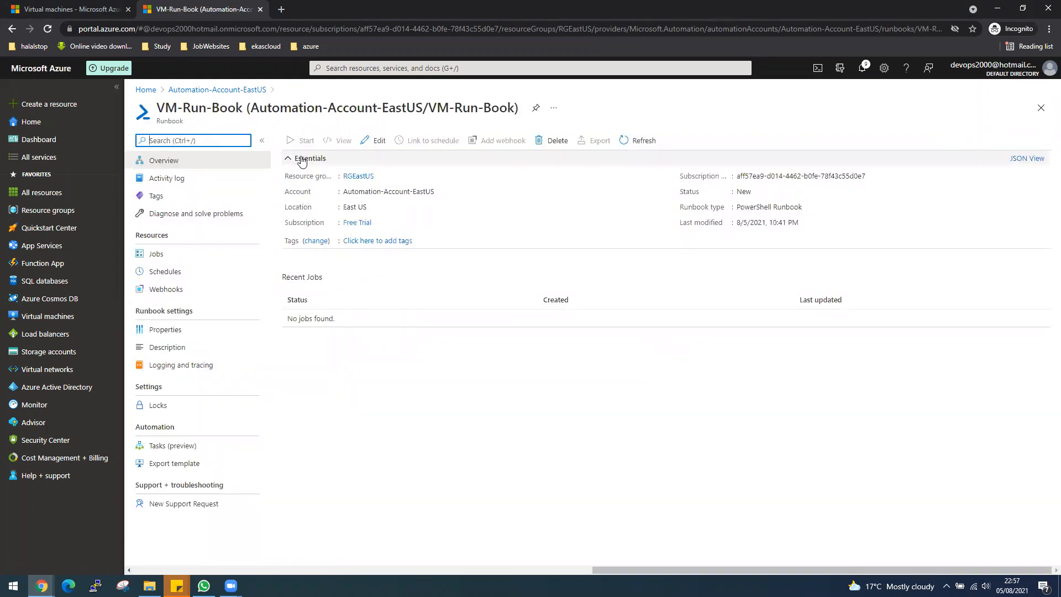
pyautogui.click(373, 144)
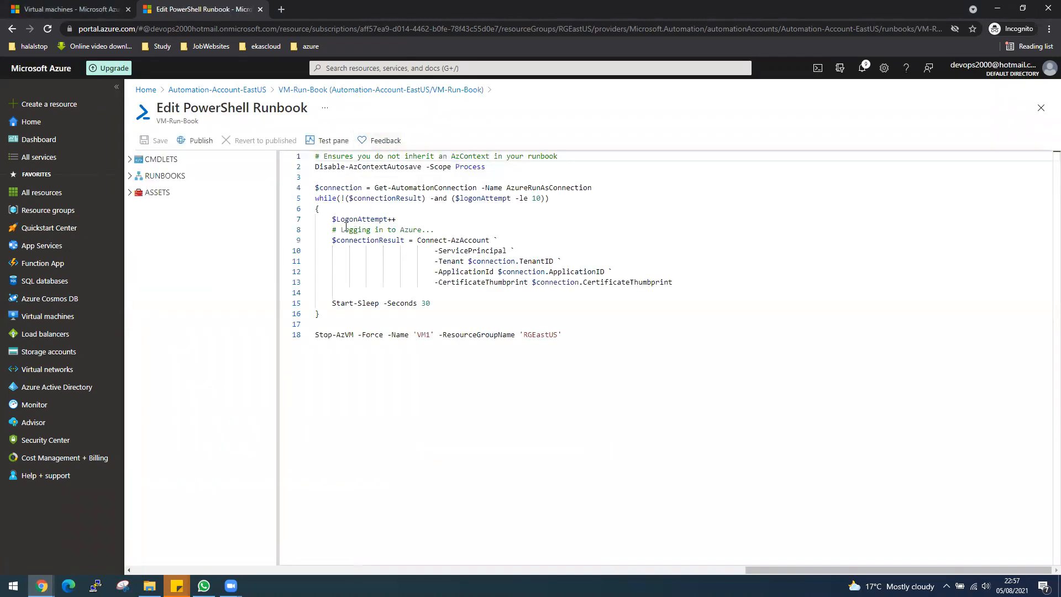
pyautogui.click(332, 141)
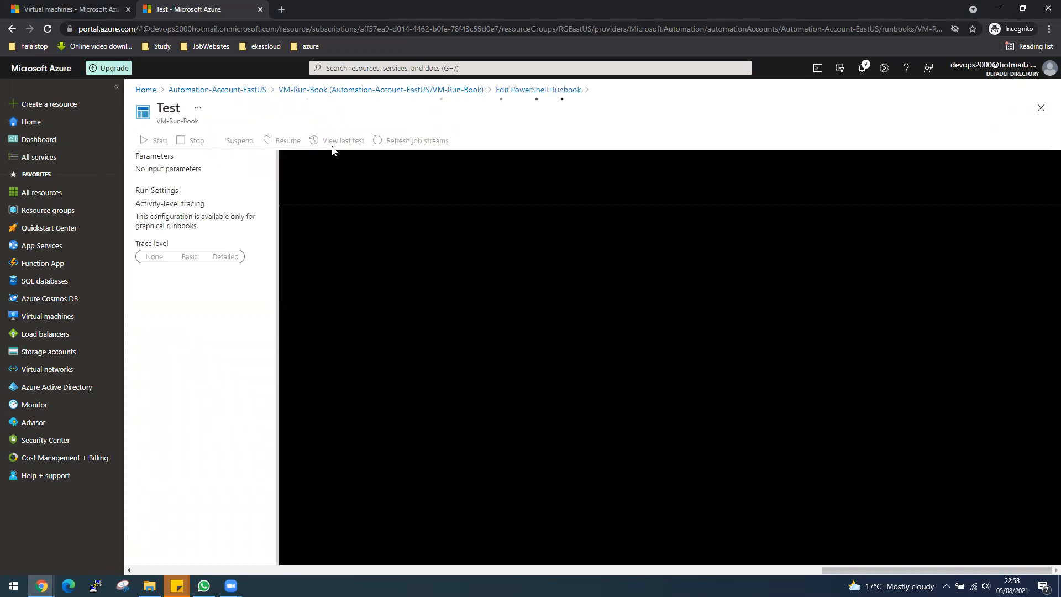
pyautogui.click(157, 141)
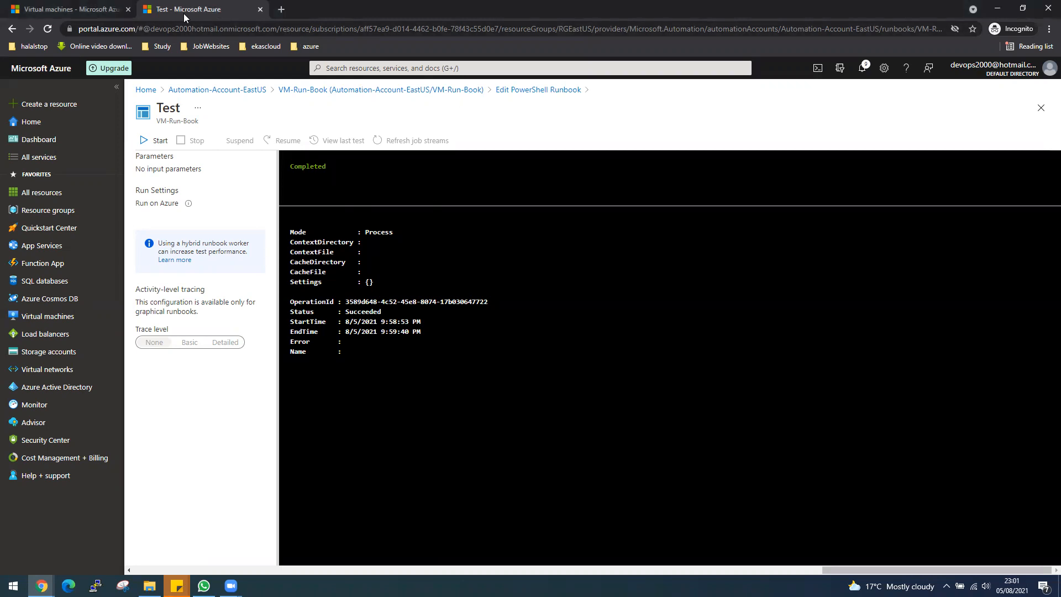
# Refresh the virtual machines list in the other browser tab and check VM1's status
pyautogui.click(31, 8)
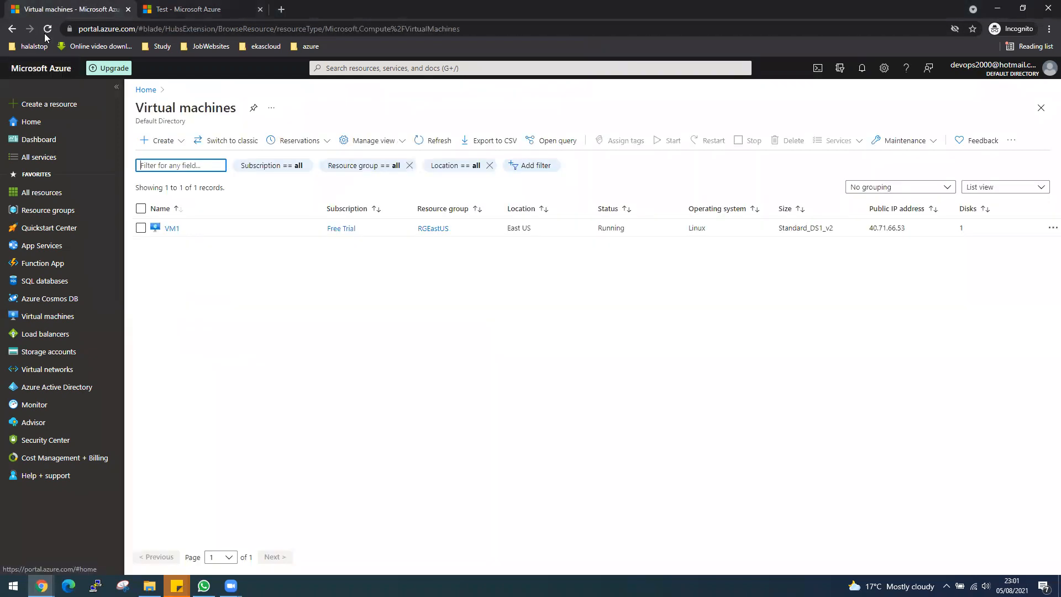
pyautogui.click(438, 142)
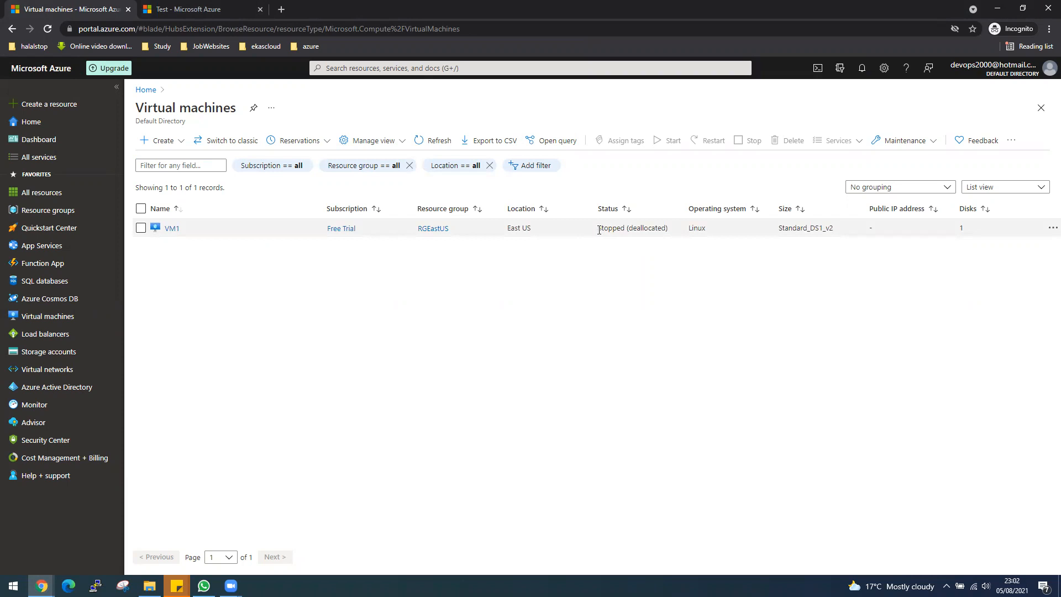
pyautogui.moveTo(600, 230); pyautogui.dragTo(668, 227)
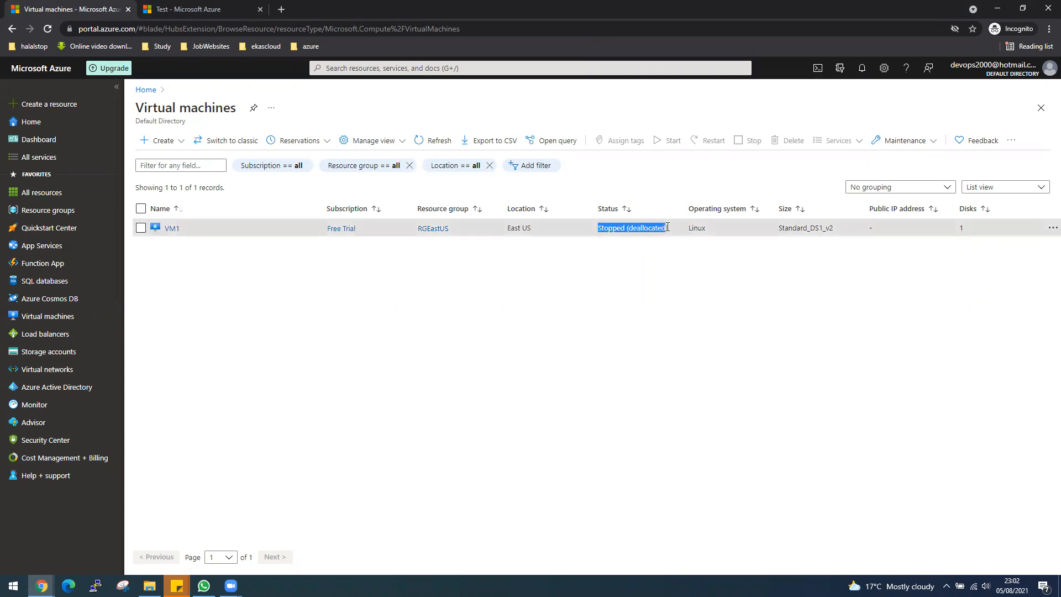
# Return to the VM-Run-Book script and change the Stop-AzVM command on line 18 to Start-AzVM
pyautogui.click(210, 10)
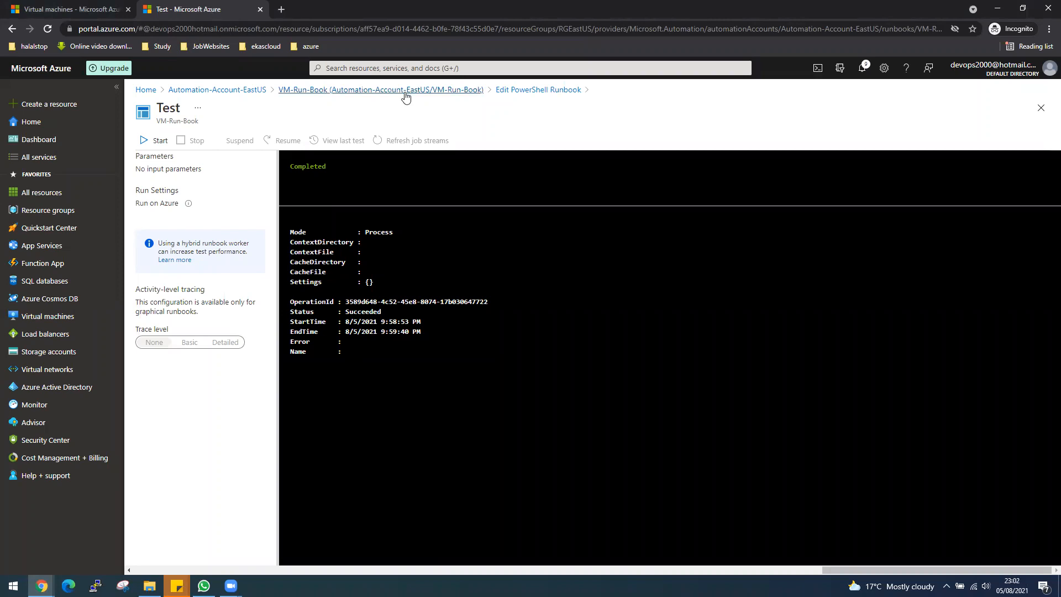
pyautogui.click(519, 92)
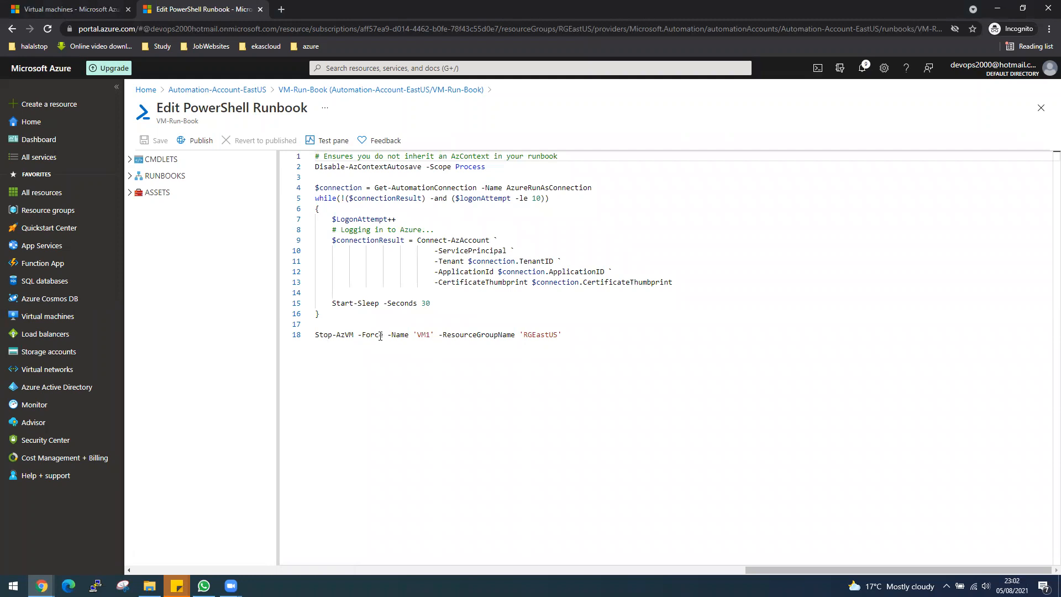
pyautogui.click(332, 335)
pyautogui.press('BackSpace')
pyautogui.press('BackSpace')
pyautogui.write('art')
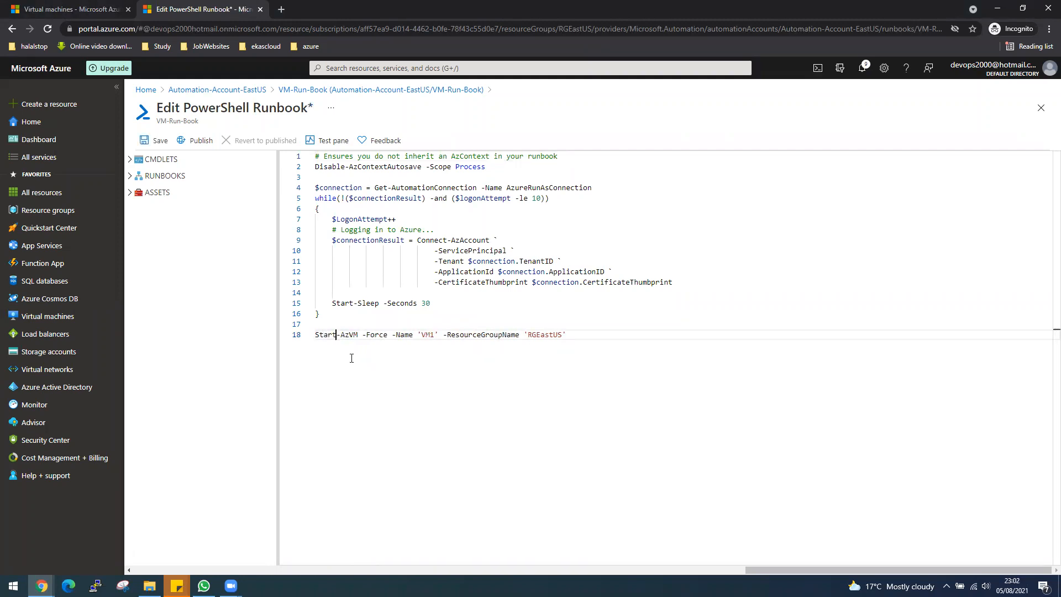
# Remove the -Force parameter from the Start-AzVM command
pyautogui.moveTo(389, 335); pyautogui.dragTo(362, 335)
pyautogui.press('Delete')
pyautogui.press('Delete')
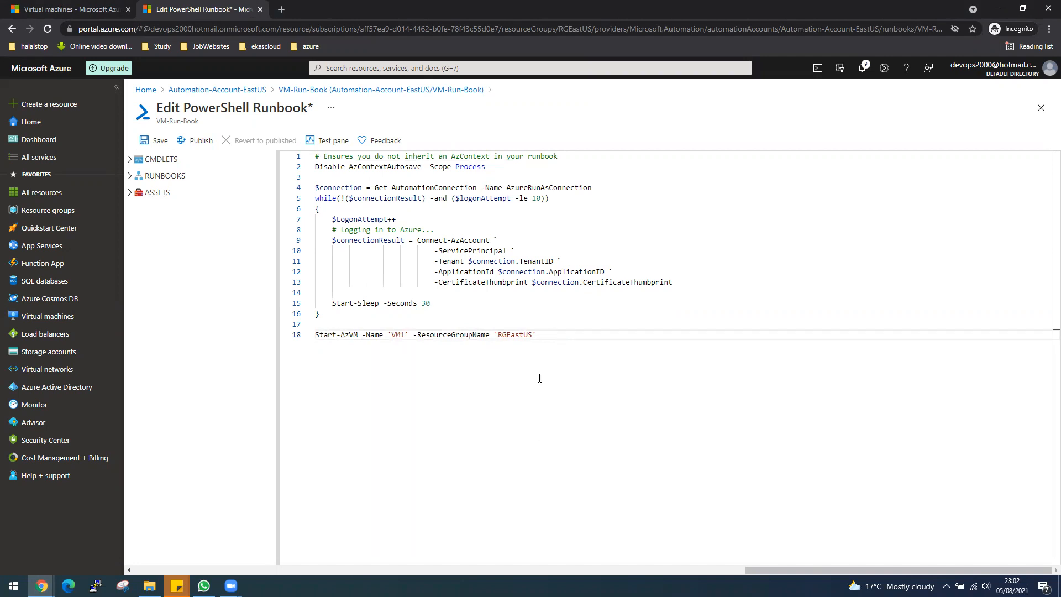
# Save the edited VM-Run-Book script and start a test run of it
pyautogui.click(159, 143)
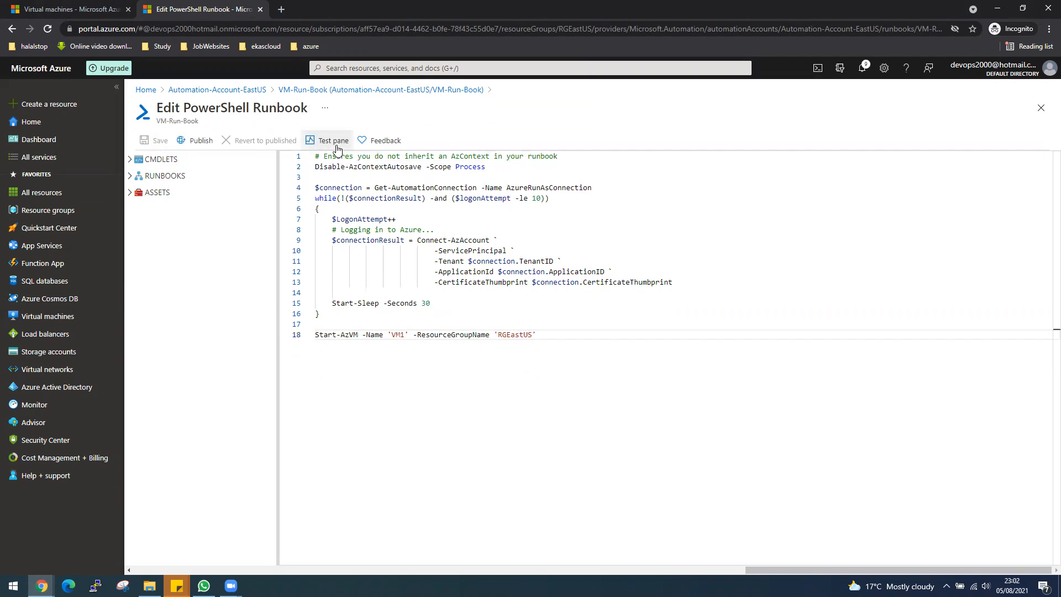
pyautogui.click(337, 147)
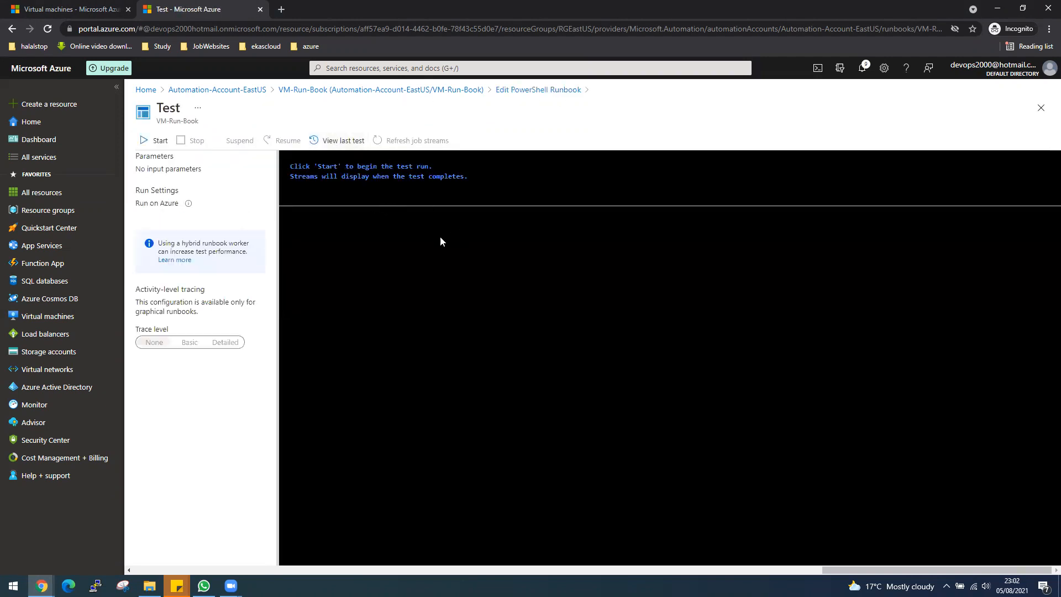
pyautogui.click(159, 140)
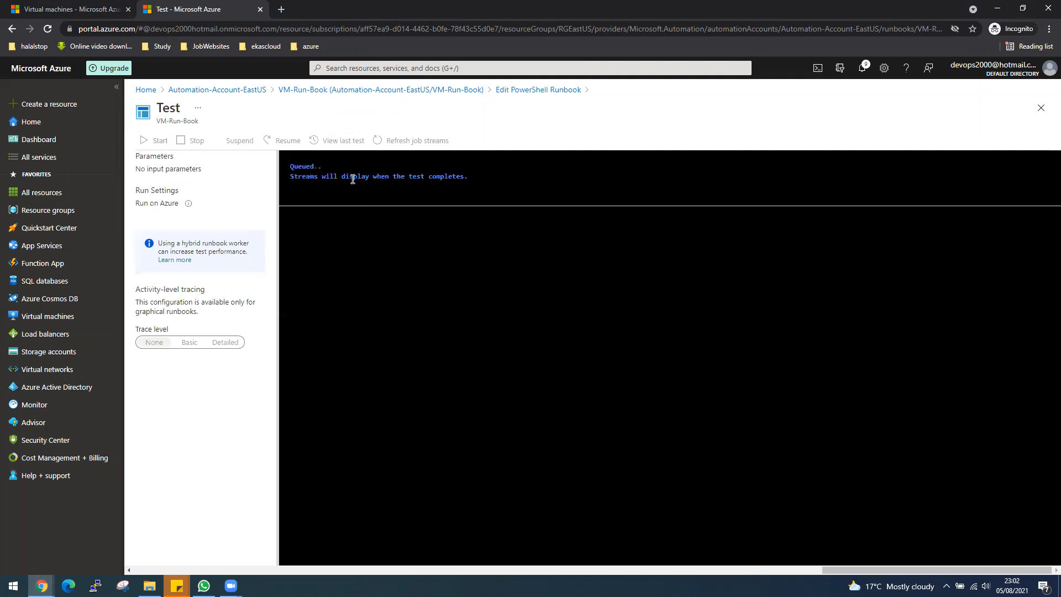
# Check VM1's status in the virtual machines list, and go back to the running VM-Run-Book test to follow its progress
pyautogui.click(64, 4)
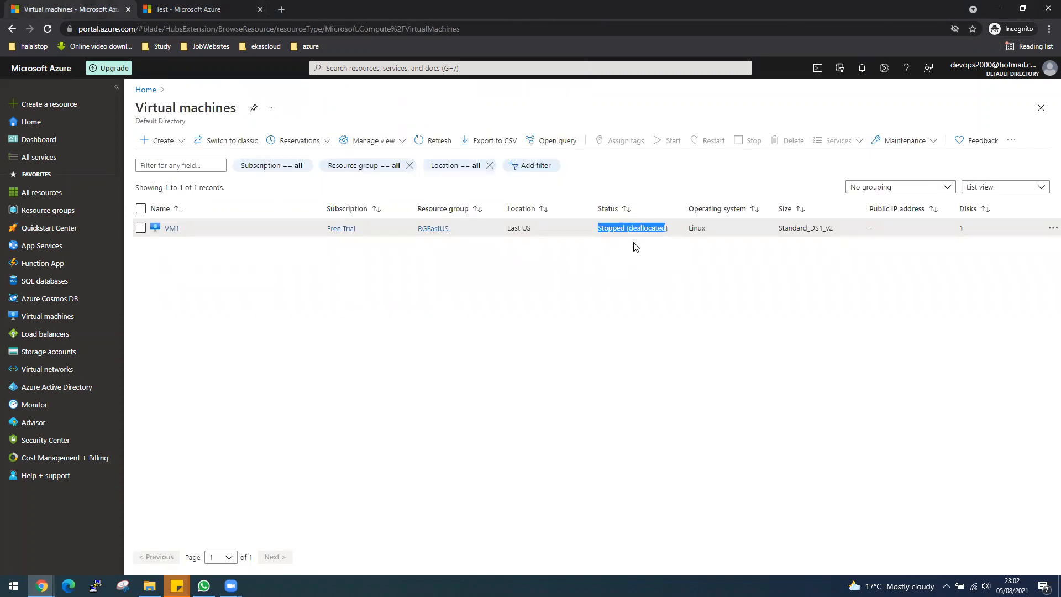
pyautogui.click(637, 237)
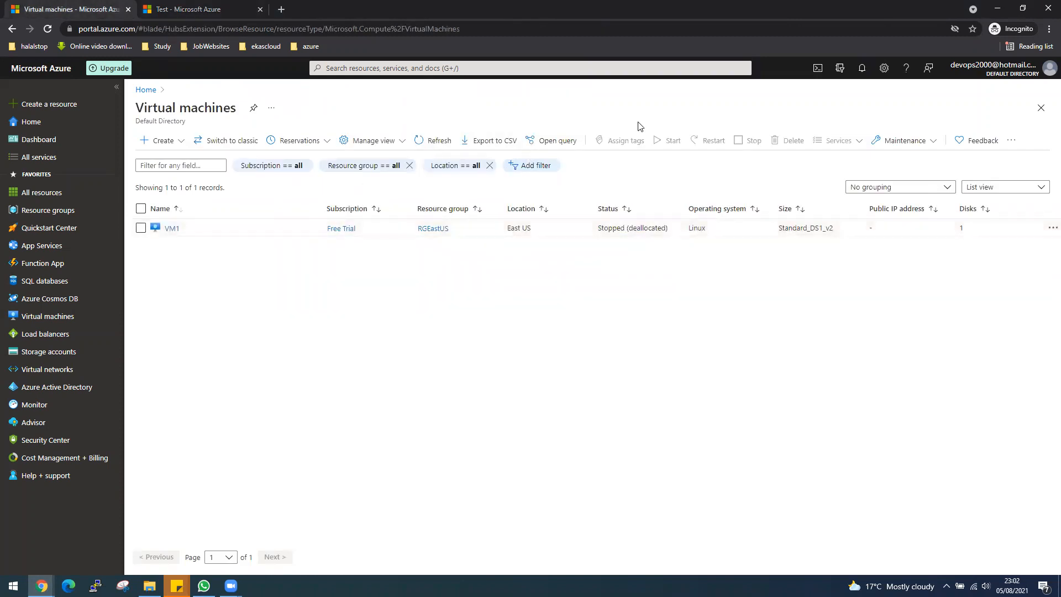
pyautogui.click(223, 6)
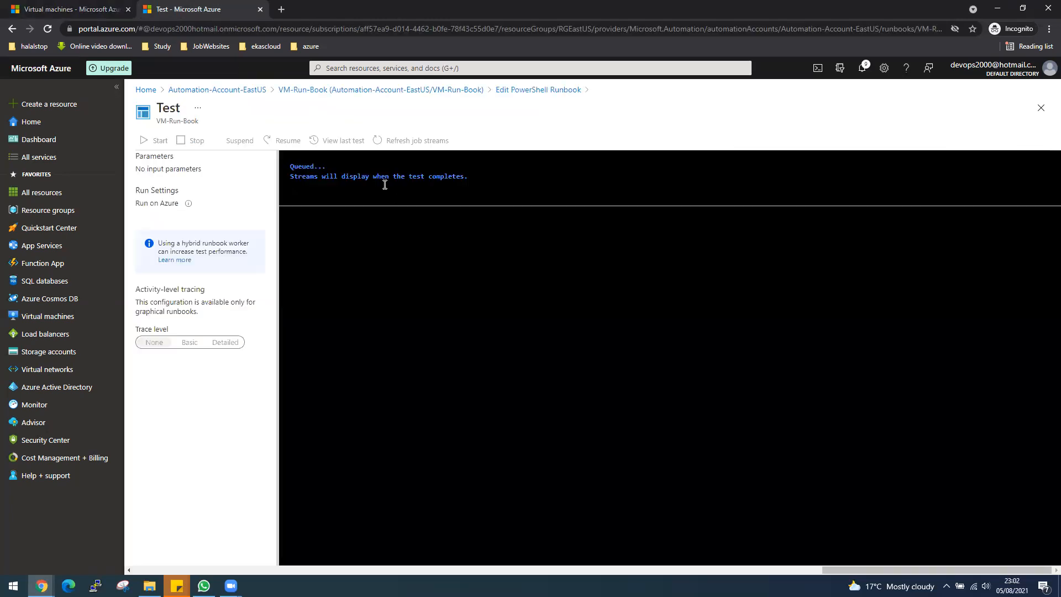
pyautogui.click(788, 6)
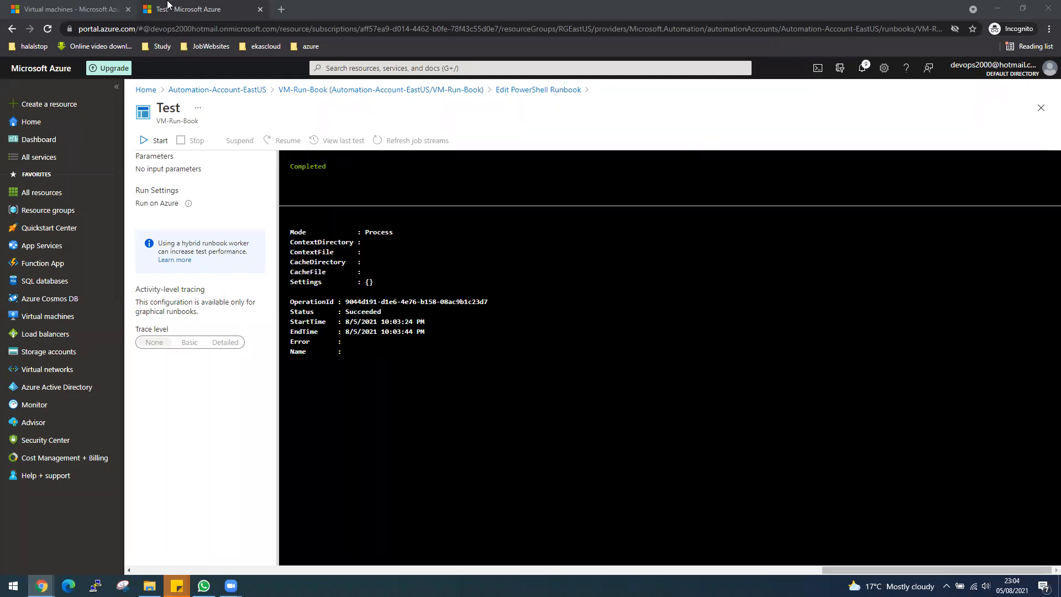
# Refresh the virtual machines list to check VM1's status after the test run, and return to the test output
pyautogui.click(78, 7)
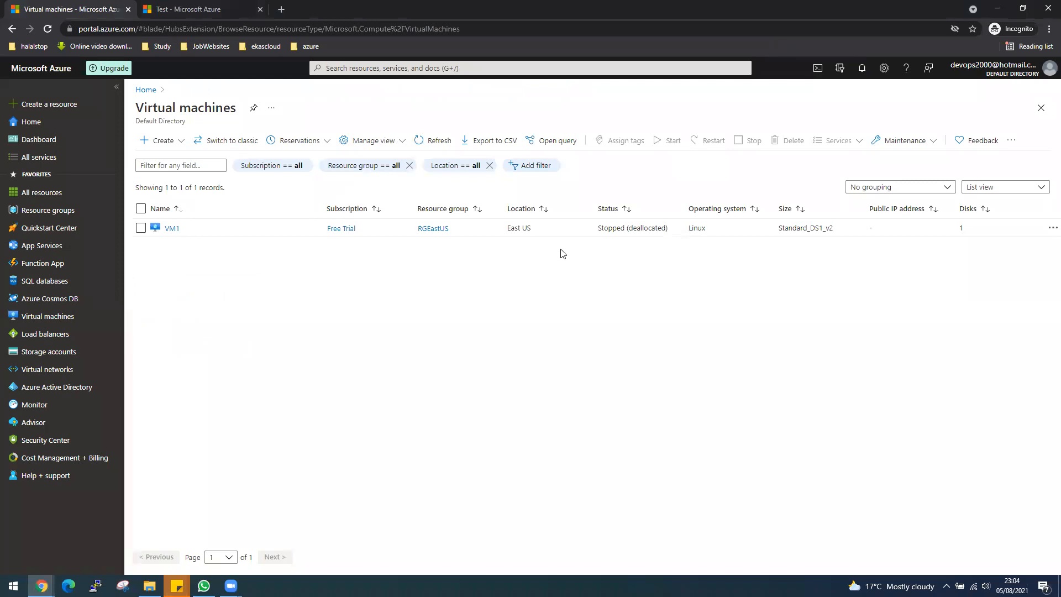
pyautogui.click(423, 142)
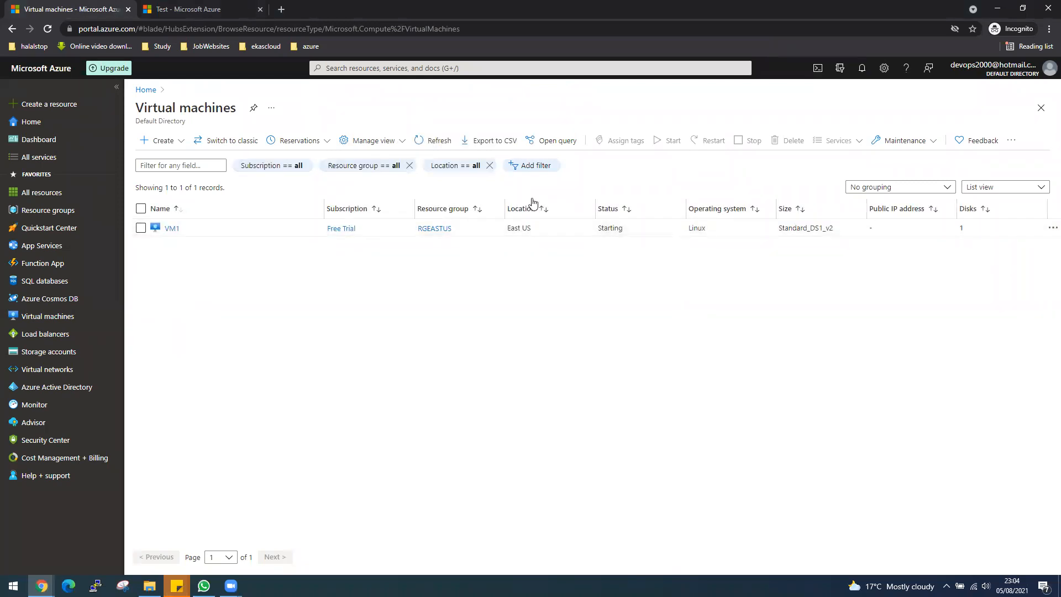
pyautogui.click(244, 9)
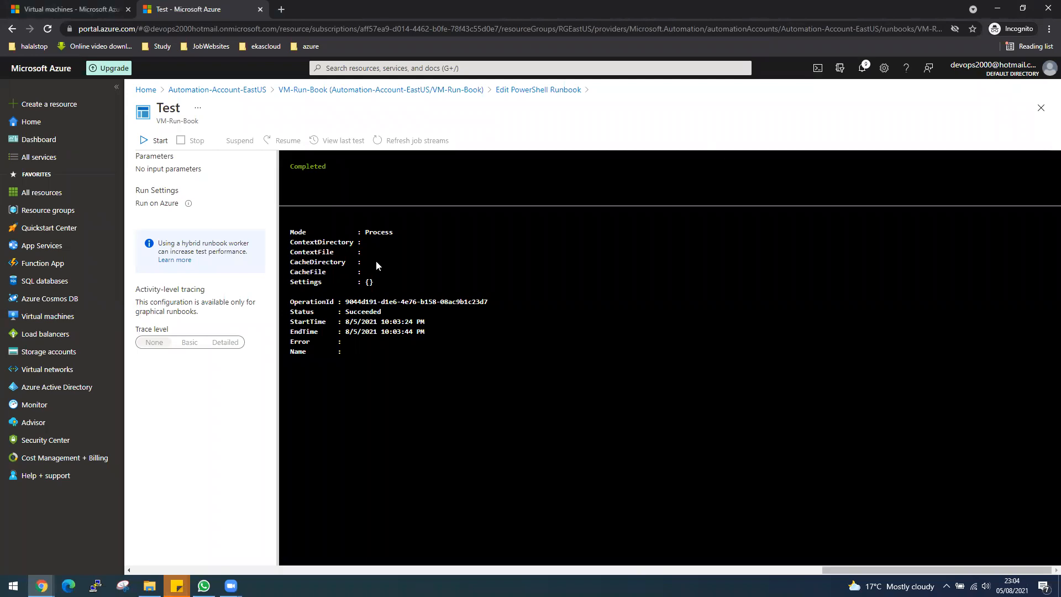
# Reopen VM-Run-Book from Automation-Account-EastUS for editing and publish this version of the runbook
pyautogui.click(240, 90)
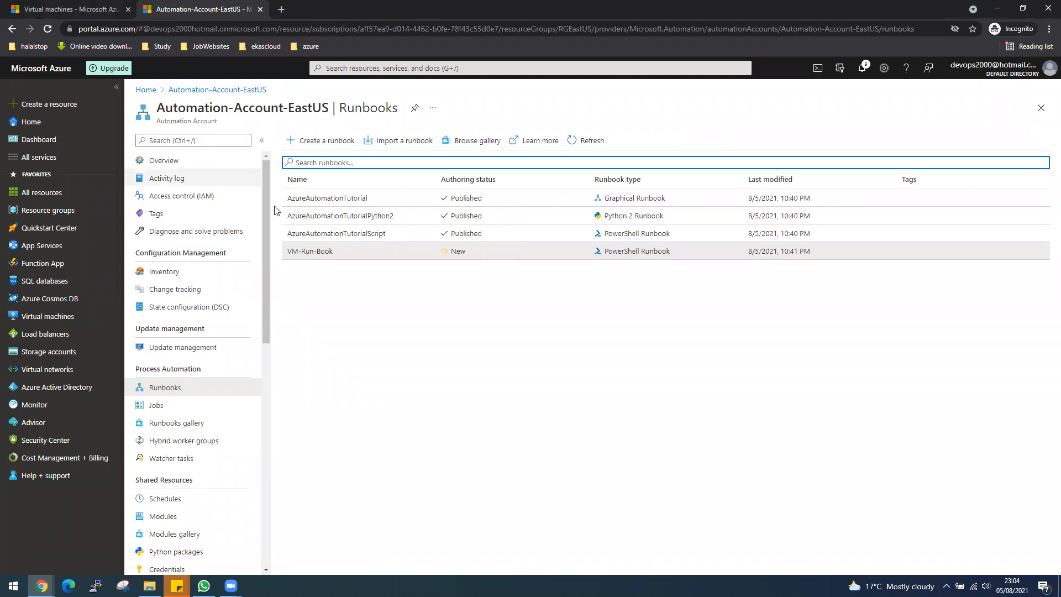
pyautogui.click(309, 252)
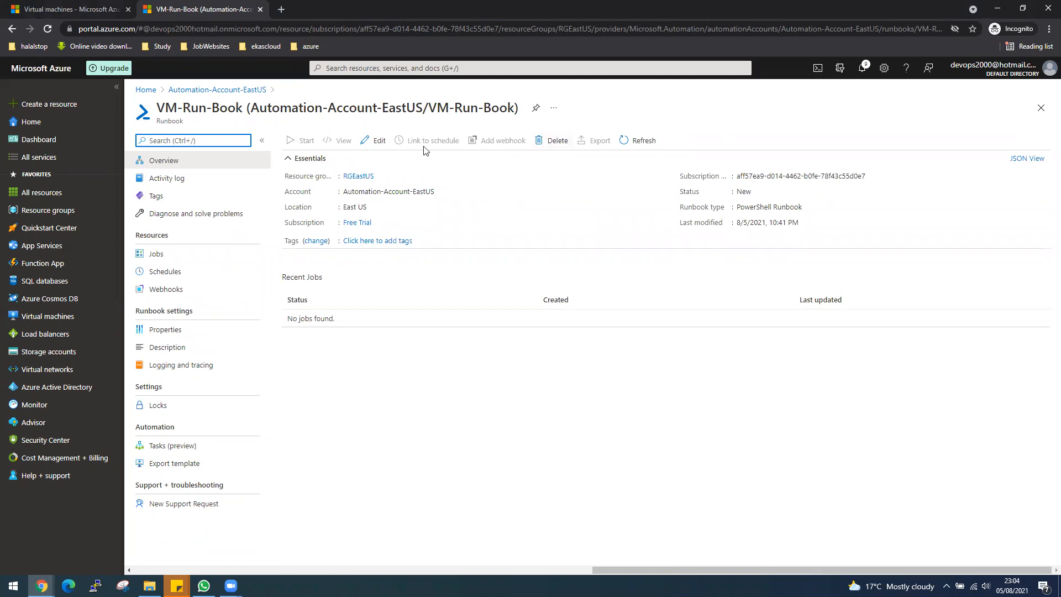
pyautogui.click(379, 142)
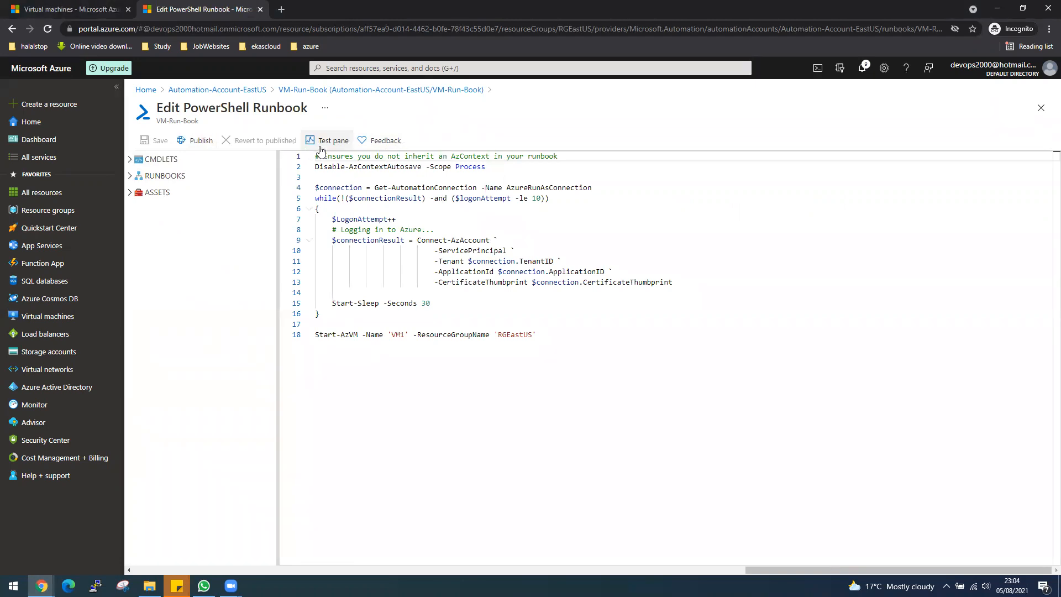
pyautogui.click(199, 142)
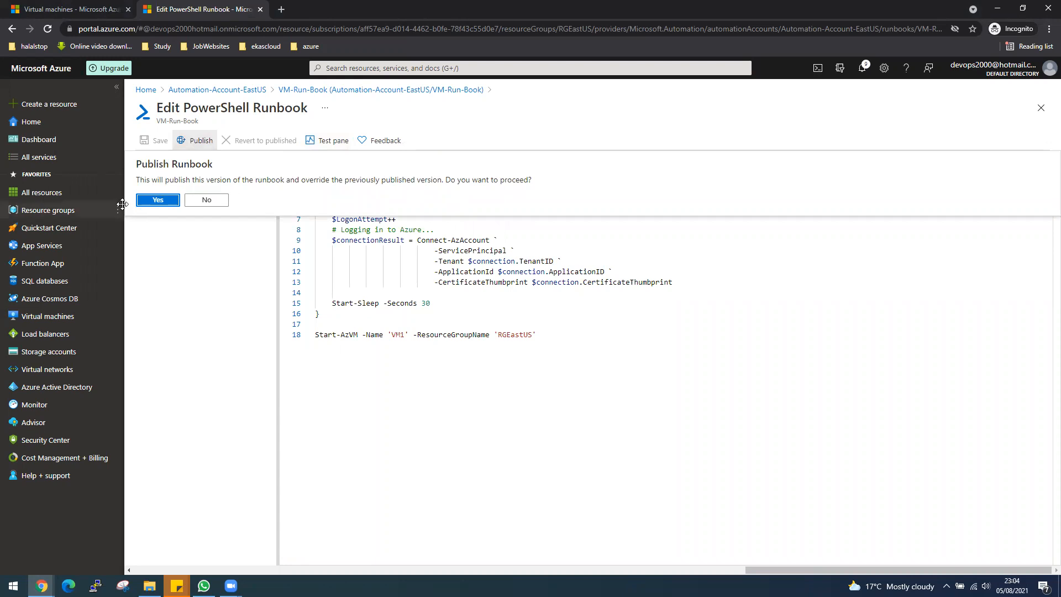
pyautogui.click(157, 199)
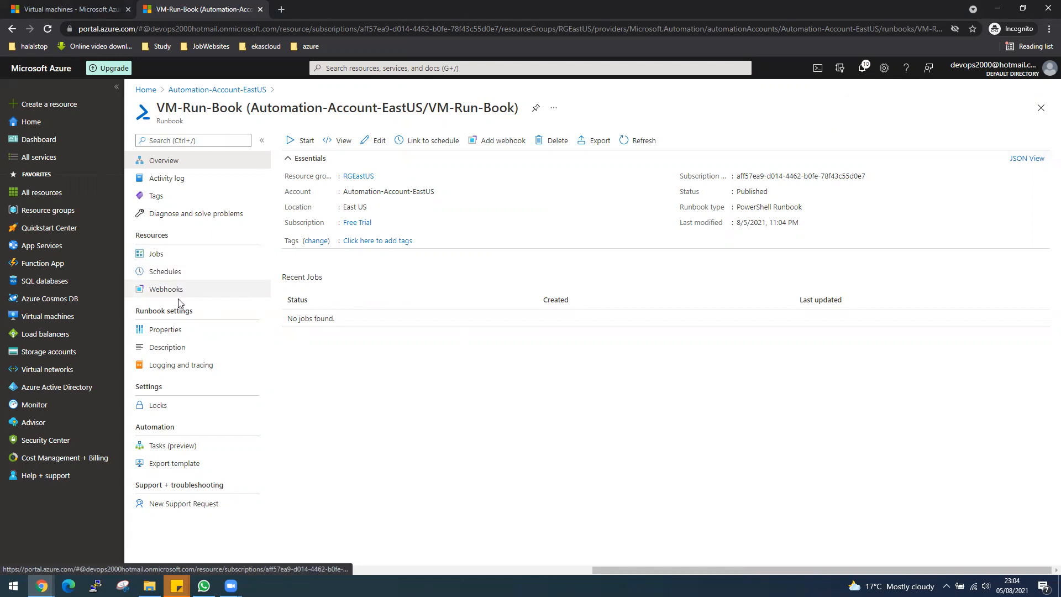
# Check VM-Run-Book's authoring status in the account's runbooks list, reopen the runbook and start it as a job
pyautogui.click(225, 93)
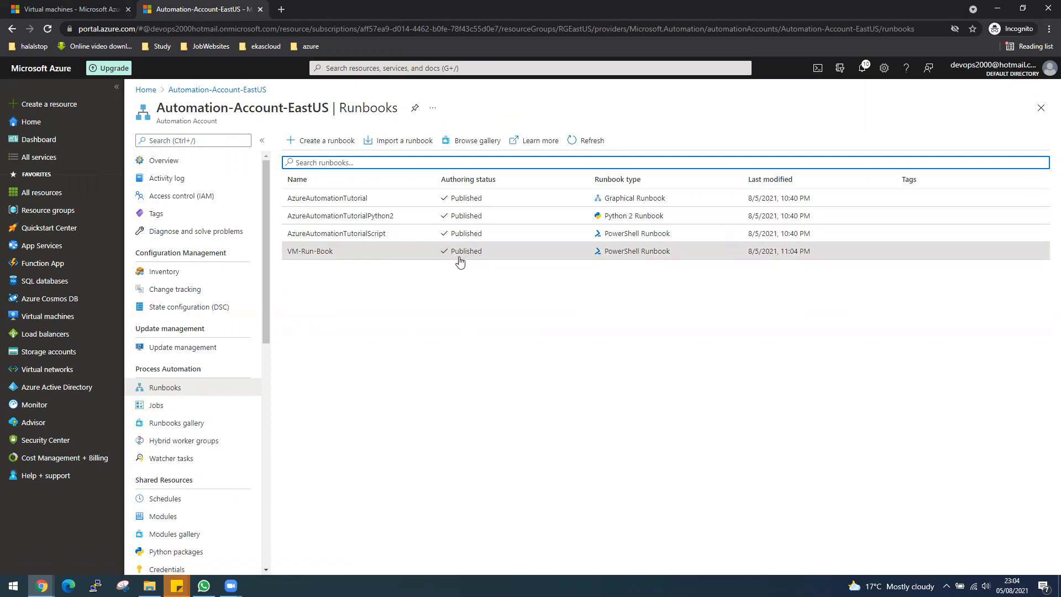
pyautogui.click(308, 252)
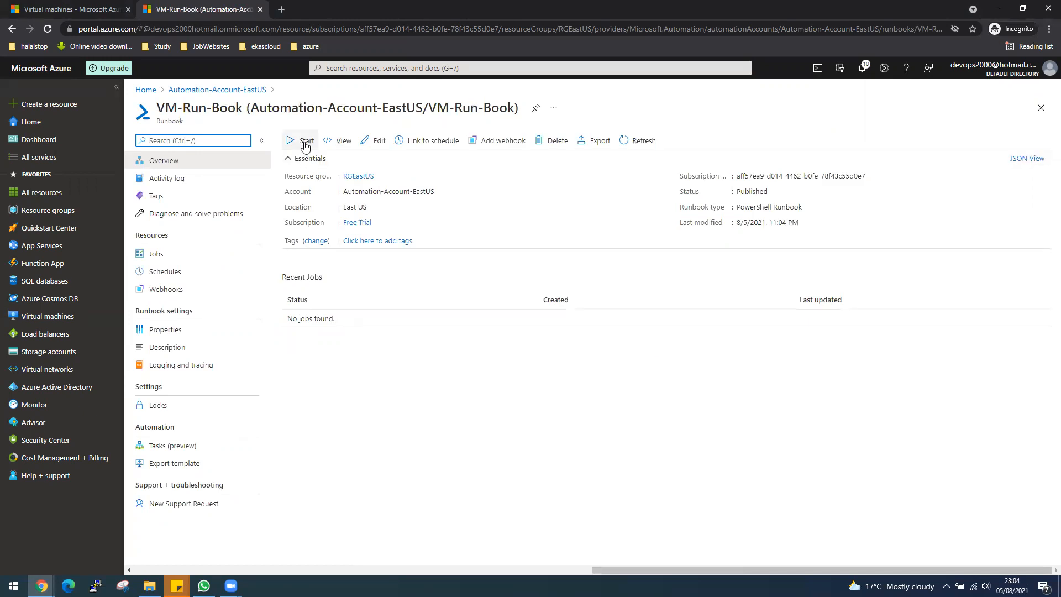
pyautogui.click(304, 143)
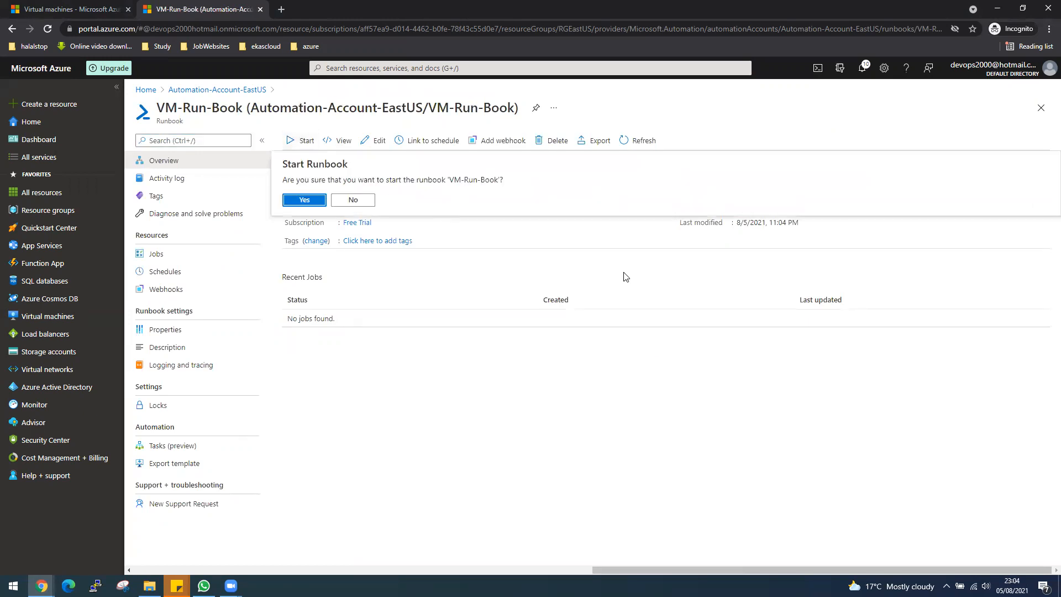
pyautogui.click(306, 201)
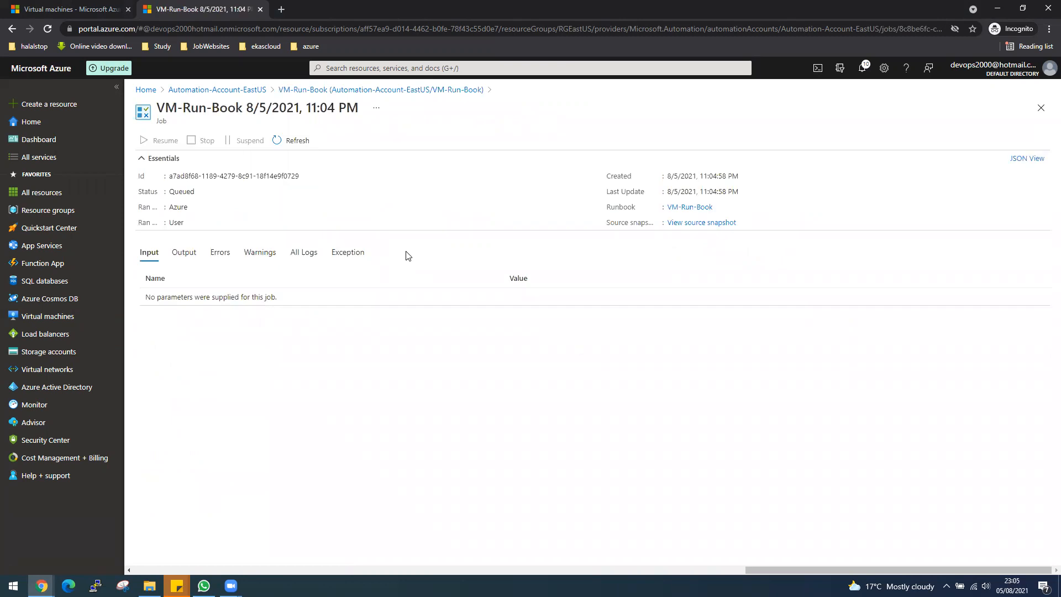
# Refresh the VM-Run-Book job, view its output, and return to the Automation-Account-EastUS runbooks list
pyautogui.click(292, 141)
pyautogui.click(183, 252)
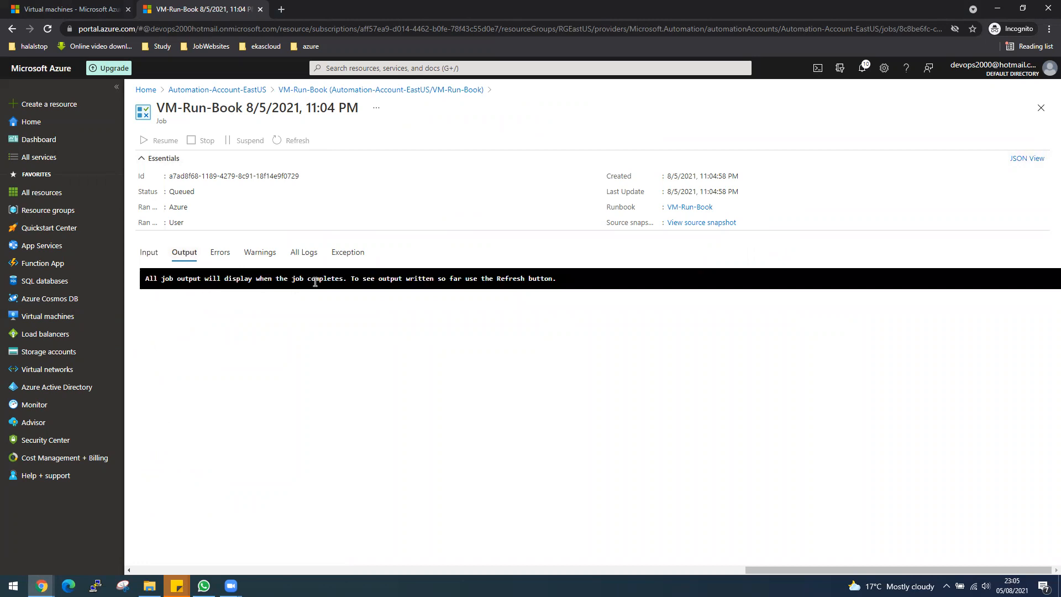
pyautogui.doubleClick(354, 279)
pyautogui.click(245, 90)
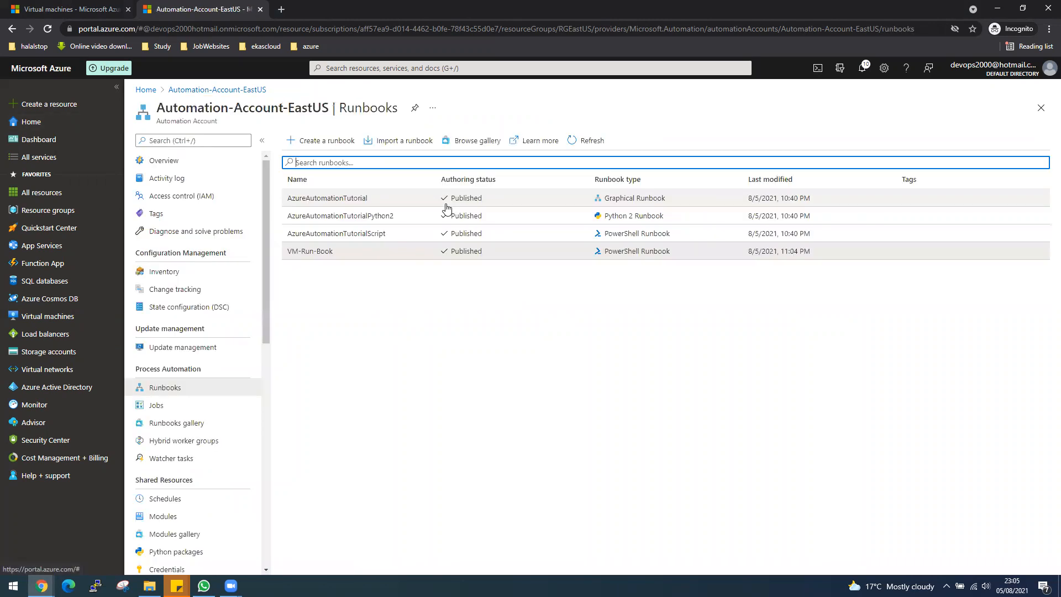